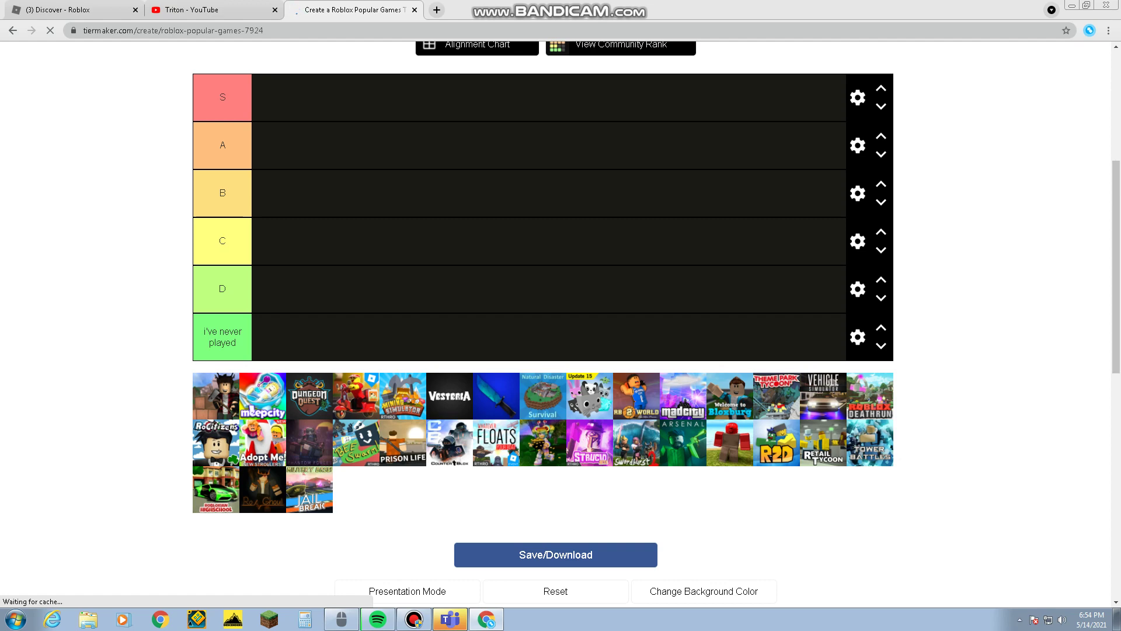
- Place the Roblox character game under 'i've never played', MeepCity in D, Dungeon Quest in A
{"action": "scroll", "coordinate": [543, 321], "scroll_direction": "up", "scroll_amount": 2}
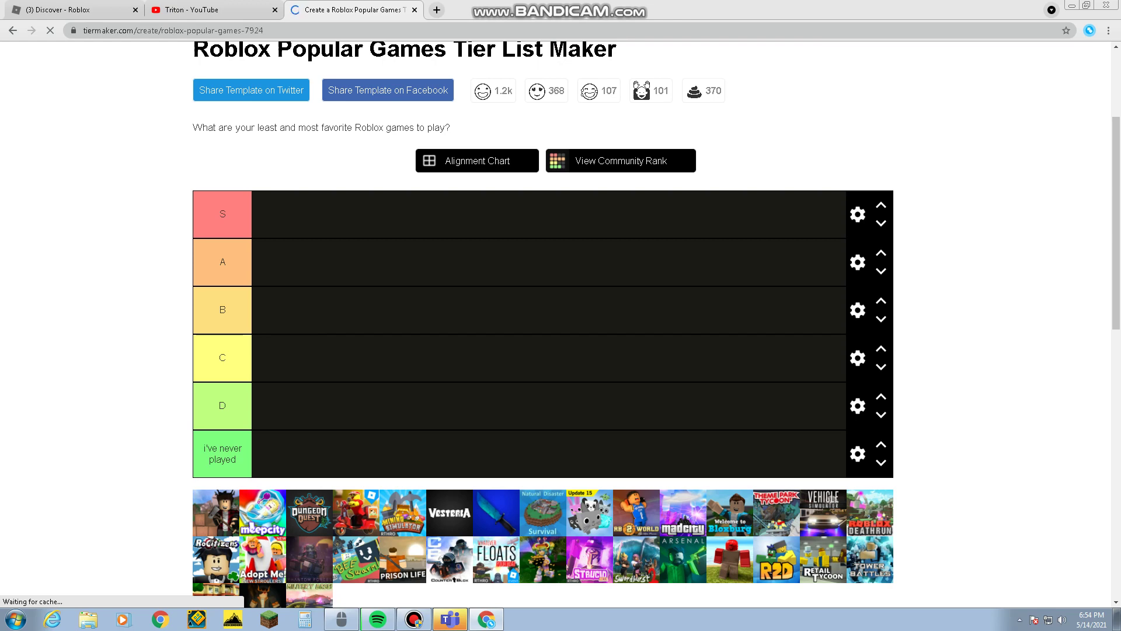
{"action": "scroll", "coordinate": [543, 321], "scroll_direction": "down", "scroll_amount": 2}
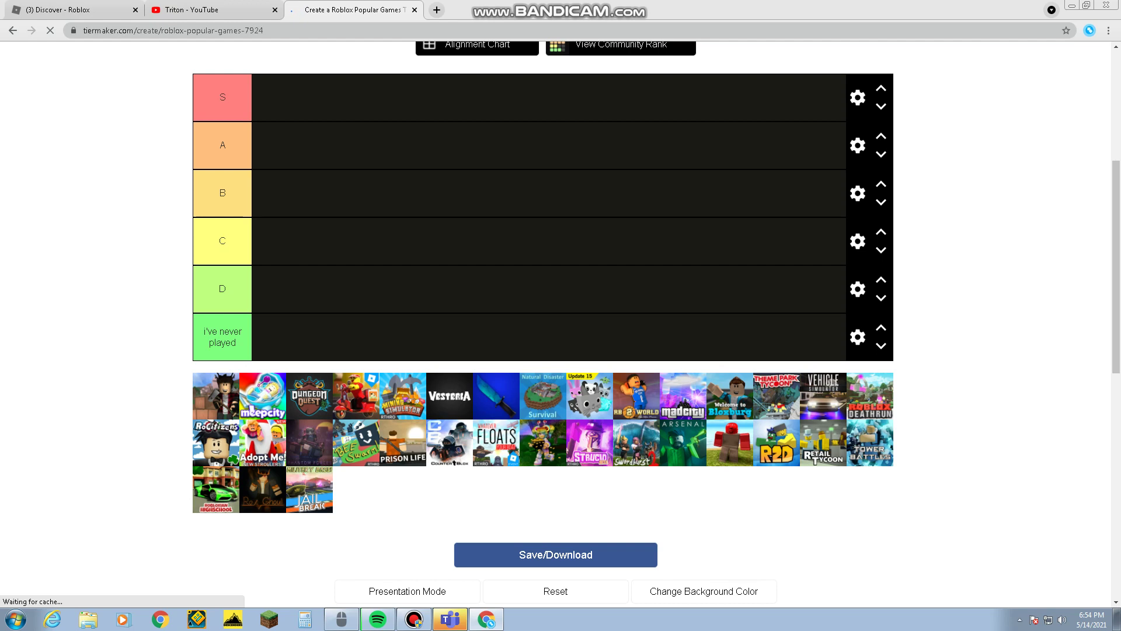
{"action": "left_click_drag", "start_coordinate": [216, 396], "coordinate": [281, 348]}
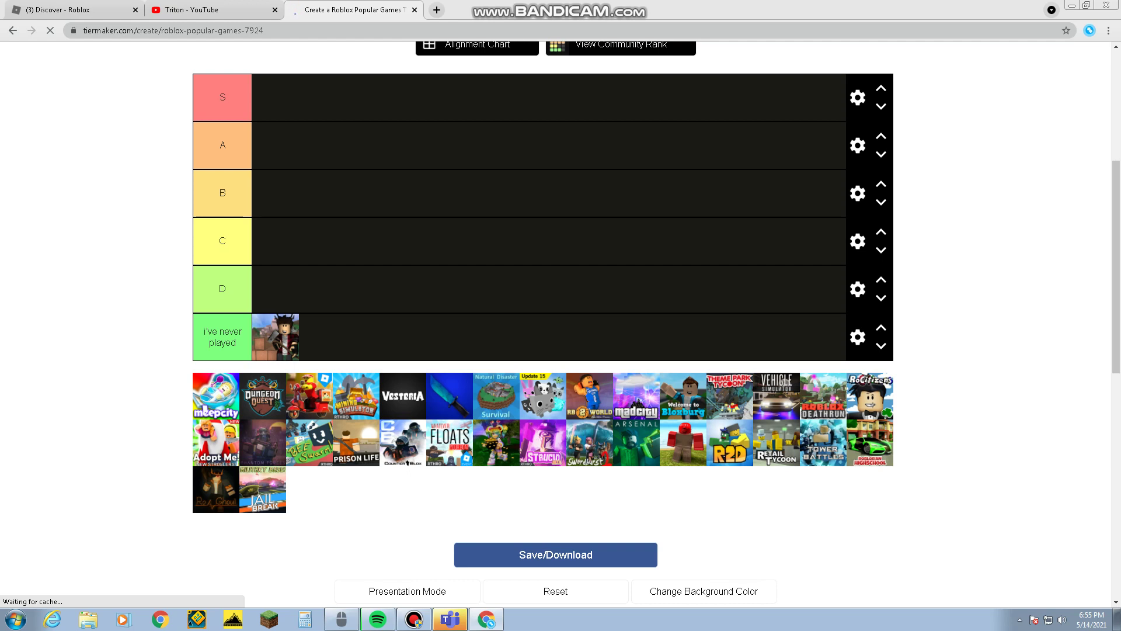
{"action": "left_click_drag", "start_coordinate": [216, 395], "coordinate": [275, 289]}
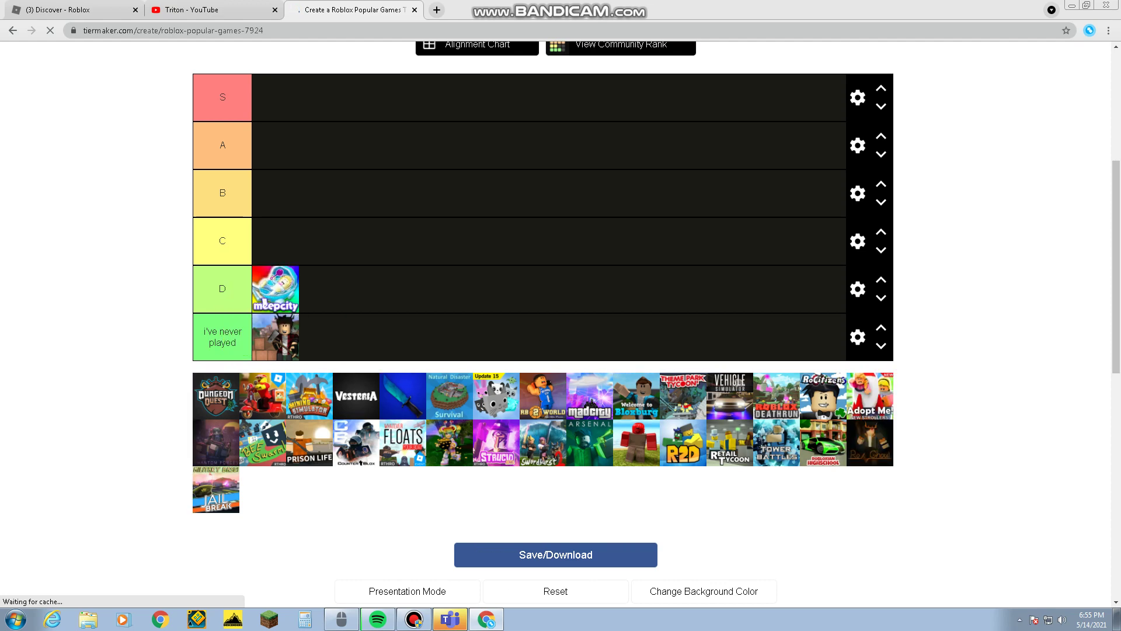
{"action": "scroll", "coordinate": [543, 321], "scroll_direction": "up", "scroll_amount": 1}
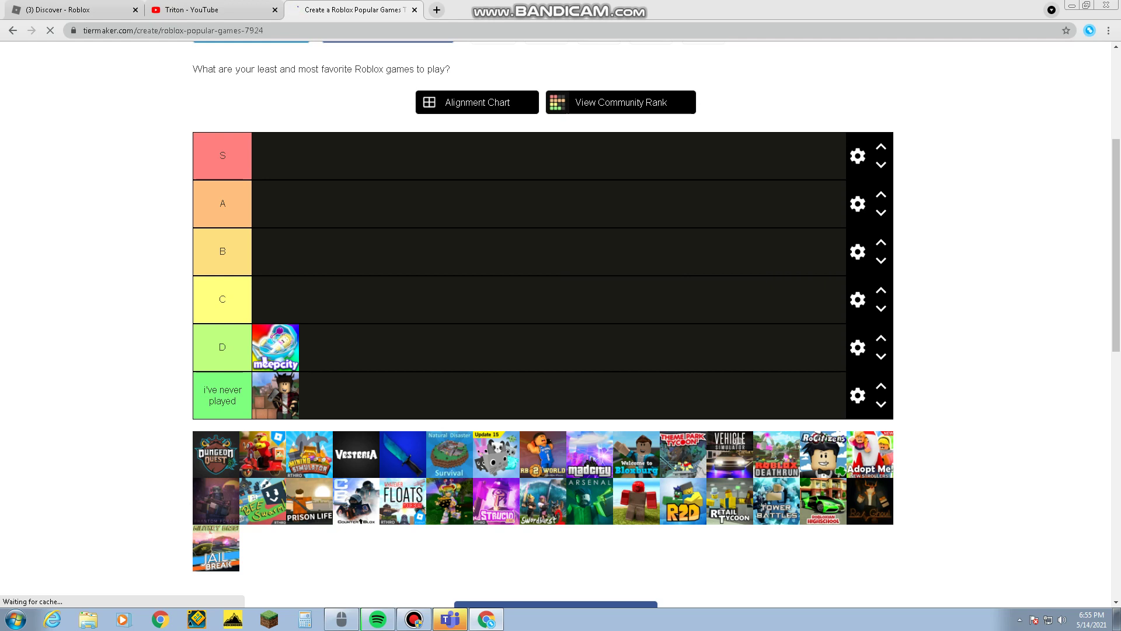
{"action": "mouse_move", "coordinate": [216, 454]}
{"action": "left_mouse_down"}
{"action": "mouse_move", "coordinate": [283, 243]}
{"action": "mouse_move", "coordinate": [277, 210]}
{"action": "left_mouse_up"}
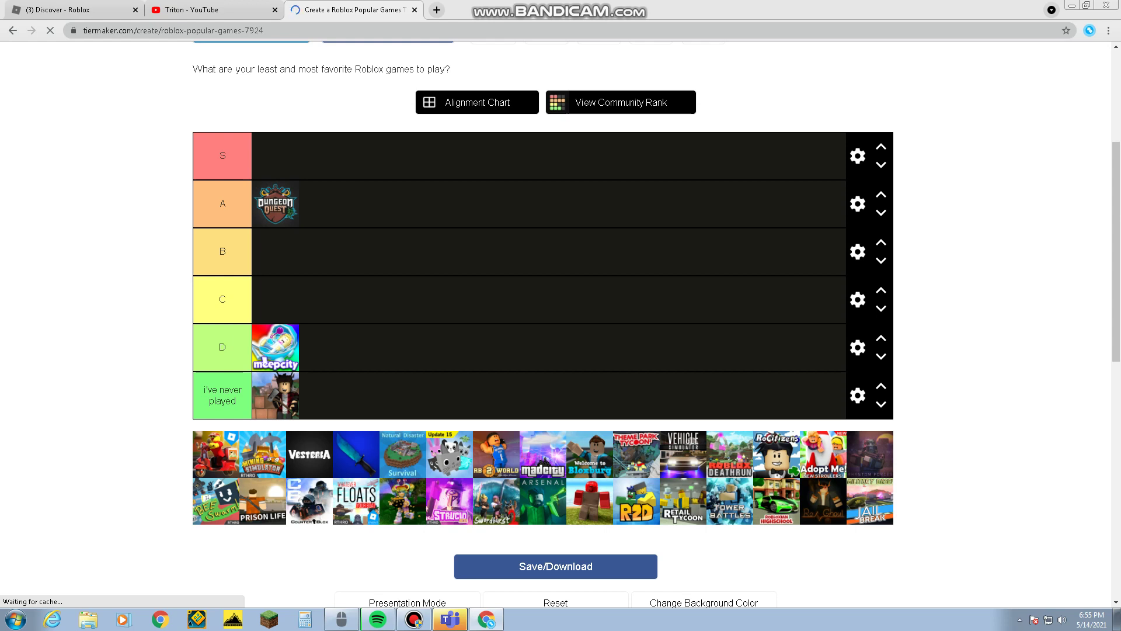
- Rank the red scooter game in C, Mining Simulator in A, and Vesteria as never played
{"action": "mouse_move", "coordinate": [216, 454]}
{"action": "left_mouse_down"}
{"action": "mouse_move", "coordinate": [323, 394]}
{"action": "mouse_move", "coordinate": [296, 510]}
{"action": "mouse_move", "coordinate": [243, 367]}
{"action": "mouse_move", "coordinate": [270, 293]}
{"action": "left_mouse_up"}
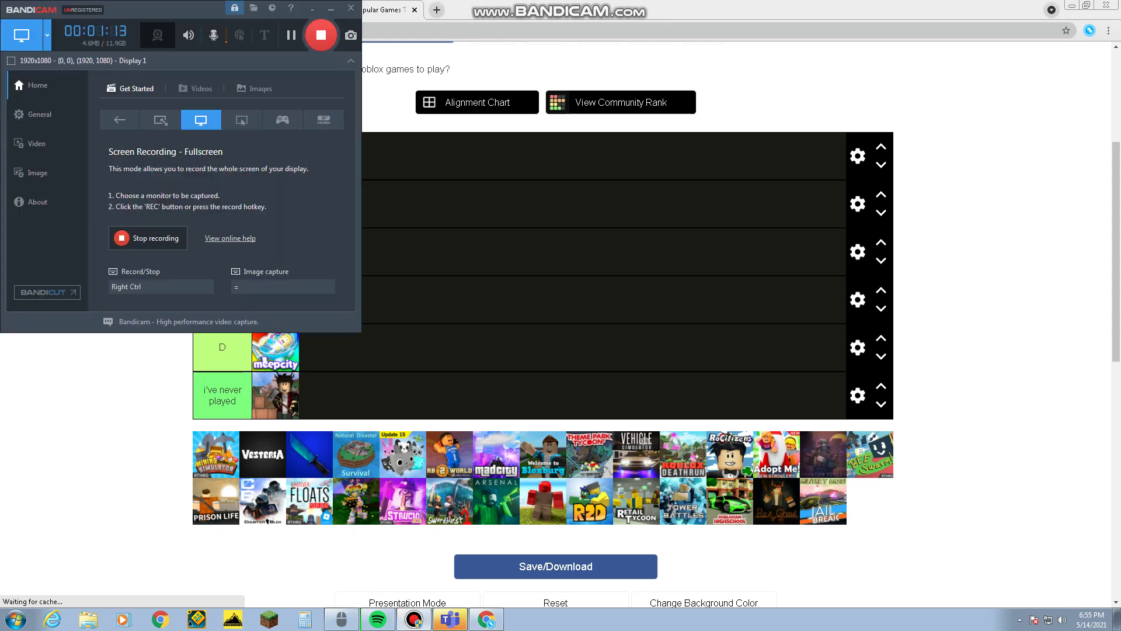
{"action": "left_click", "coordinate": [312, 8]}
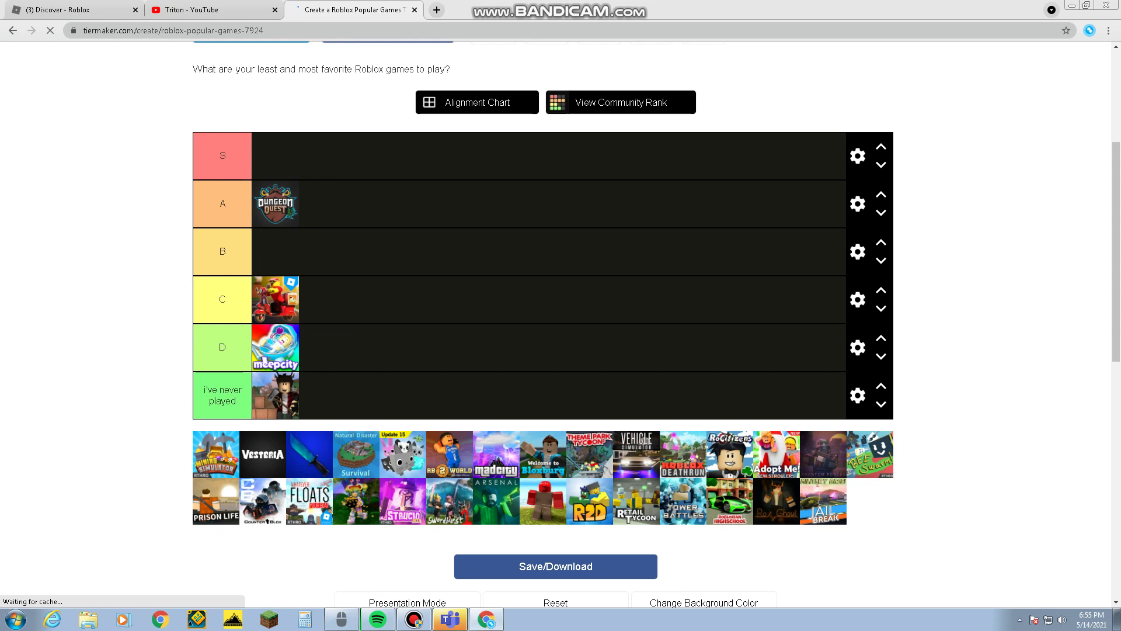
{"action": "mouse_move", "coordinate": [216, 454]}
{"action": "left_mouse_down"}
{"action": "mouse_move", "coordinate": [329, 271]}
{"action": "mouse_move", "coordinate": [332, 202]}
{"action": "left_mouse_up"}
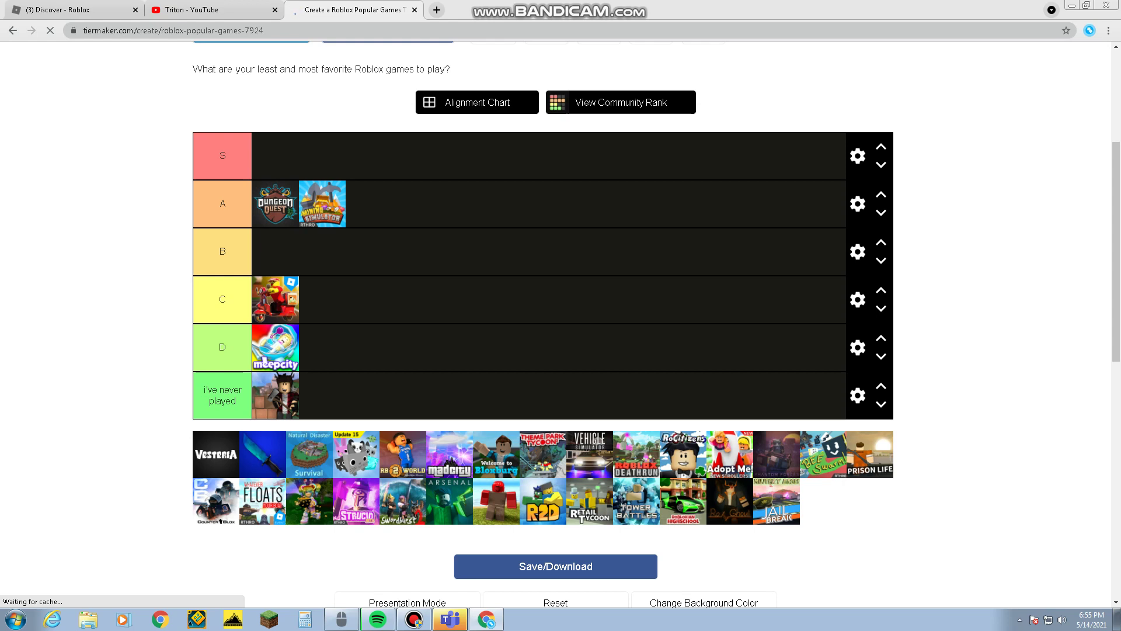
{"action": "left_click_drag", "start_coordinate": [216, 454], "coordinate": [324, 399]}
- Put the blue knife game and Natural Disaster Survival in C, Update 15 in D, RB World never played
{"action": "mouse_move", "coordinate": [216, 455]}
{"action": "left_mouse_down"}
{"action": "mouse_move", "coordinate": [239, 403]}
{"action": "mouse_move", "coordinate": [323, 299]}
{"action": "left_mouse_up"}
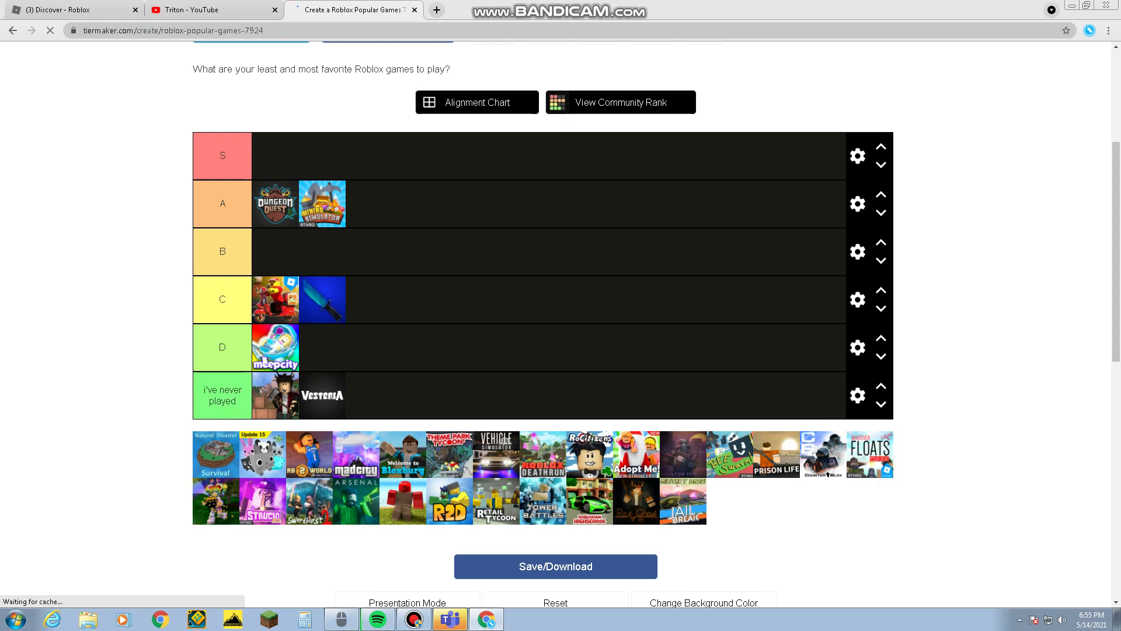
{"action": "mouse_move", "coordinate": [216, 454]}
{"action": "left_mouse_down"}
{"action": "mouse_move", "coordinate": [323, 348]}
{"action": "mouse_move", "coordinate": [327, 302]}
{"action": "mouse_move", "coordinate": [360, 302]}
{"action": "mouse_move", "coordinate": [327, 348]}
{"action": "mouse_move", "coordinate": [395, 289]}
{"action": "mouse_move", "coordinate": [386, 297]}
{"action": "left_mouse_up"}
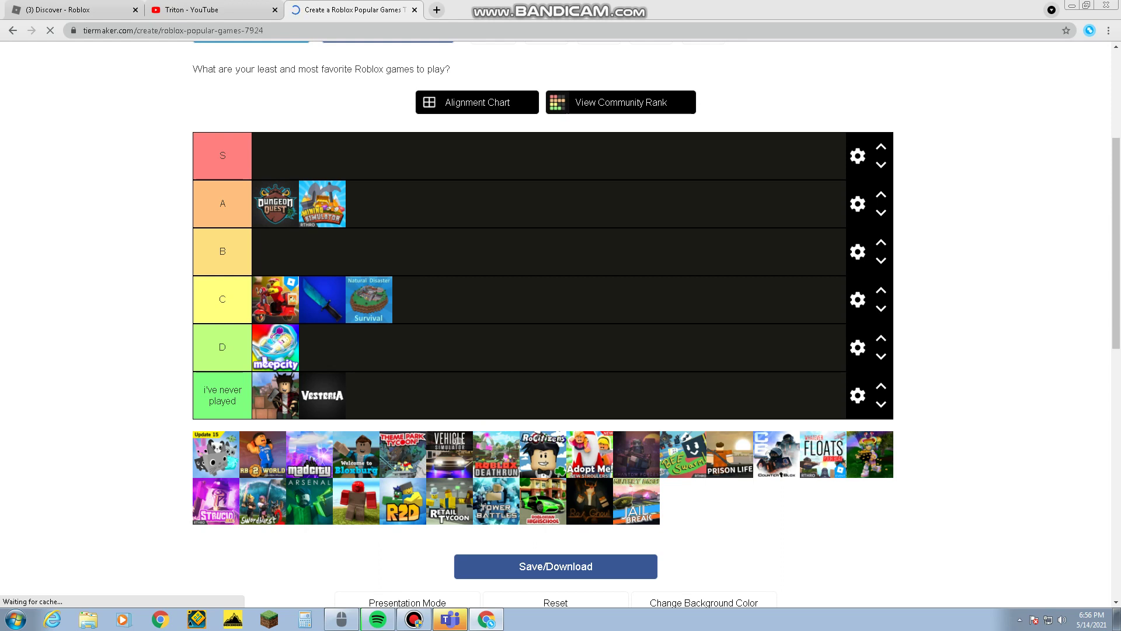
{"action": "mouse_move", "coordinate": [216, 454]}
{"action": "left_mouse_down"}
{"action": "mouse_move", "coordinate": [275, 388]}
{"action": "mouse_move", "coordinate": [320, 386]}
{"action": "mouse_move", "coordinate": [322, 348]}
{"action": "left_mouse_up"}
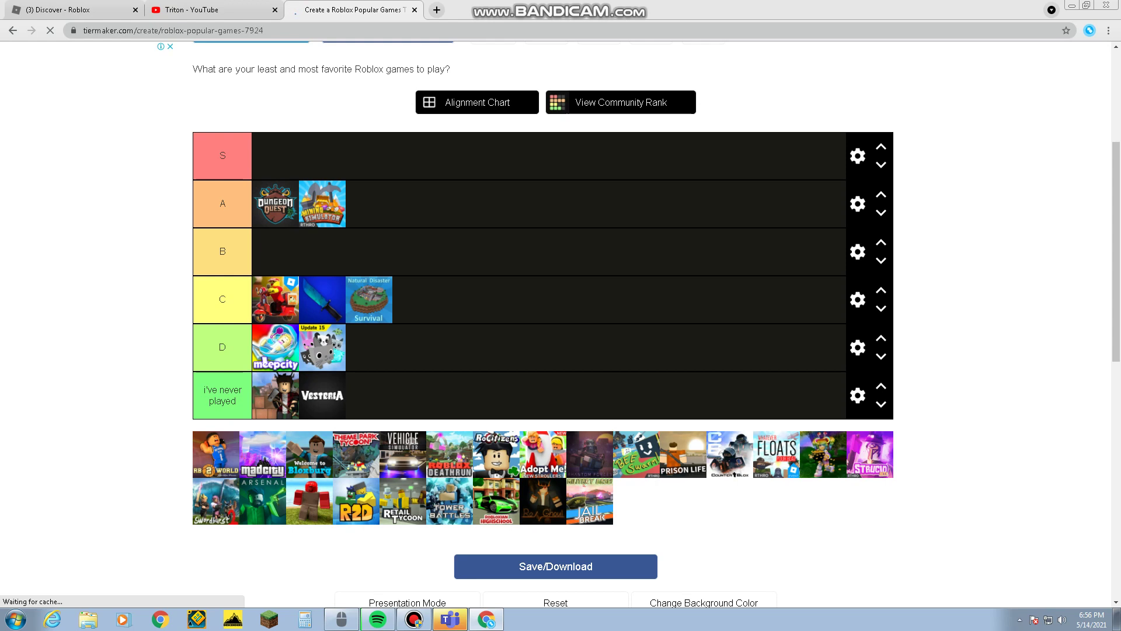
{"action": "mouse_move", "coordinate": [216, 454]}
{"action": "left_mouse_down"}
{"action": "mouse_move", "coordinate": [347, 390]}
{"action": "mouse_move", "coordinate": [369, 395]}
{"action": "left_mouse_up"}
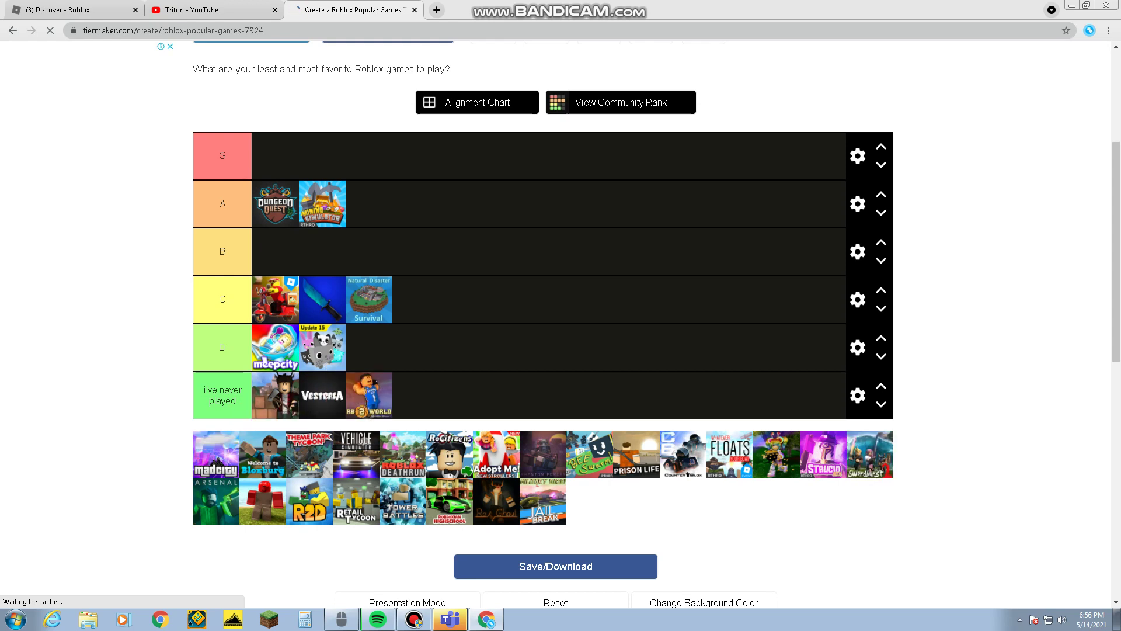
- Rank Madcity and Vehicle Simulator in B, Bloxburg in D, and Theme Park Tycoon as never played
{"action": "mouse_move", "coordinate": [216, 454]}
{"action": "left_mouse_down"}
{"action": "mouse_move", "coordinate": [431, 306]}
{"action": "mouse_move", "coordinate": [239, 239]}
{"action": "left_mouse_up"}
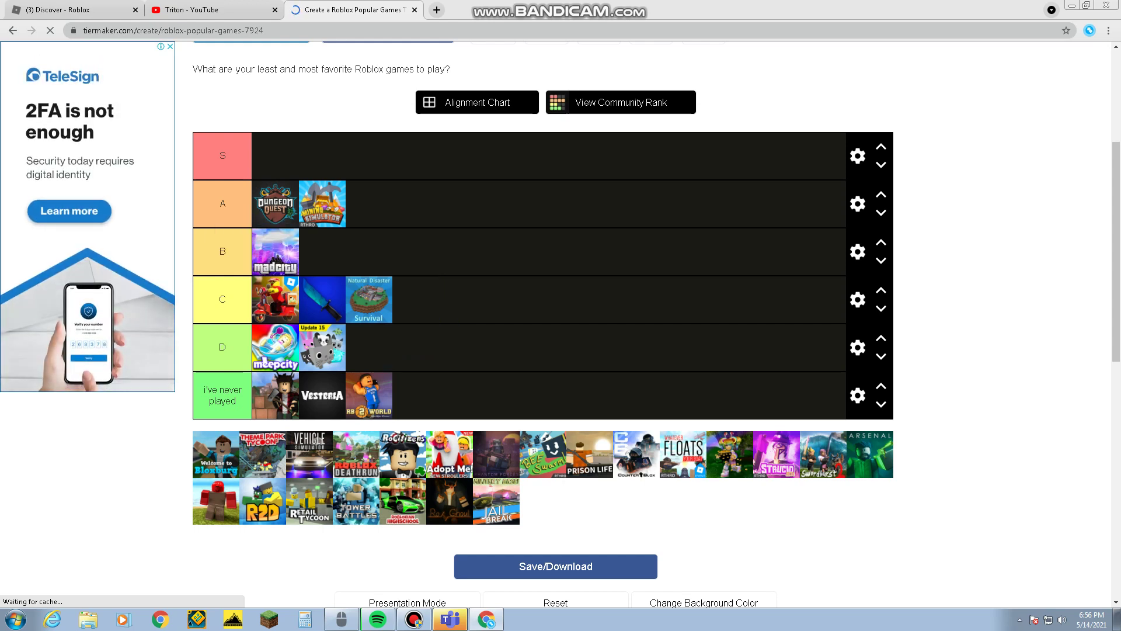
{"action": "left_click_drag", "start_coordinate": [216, 454], "coordinate": [257, 362]}
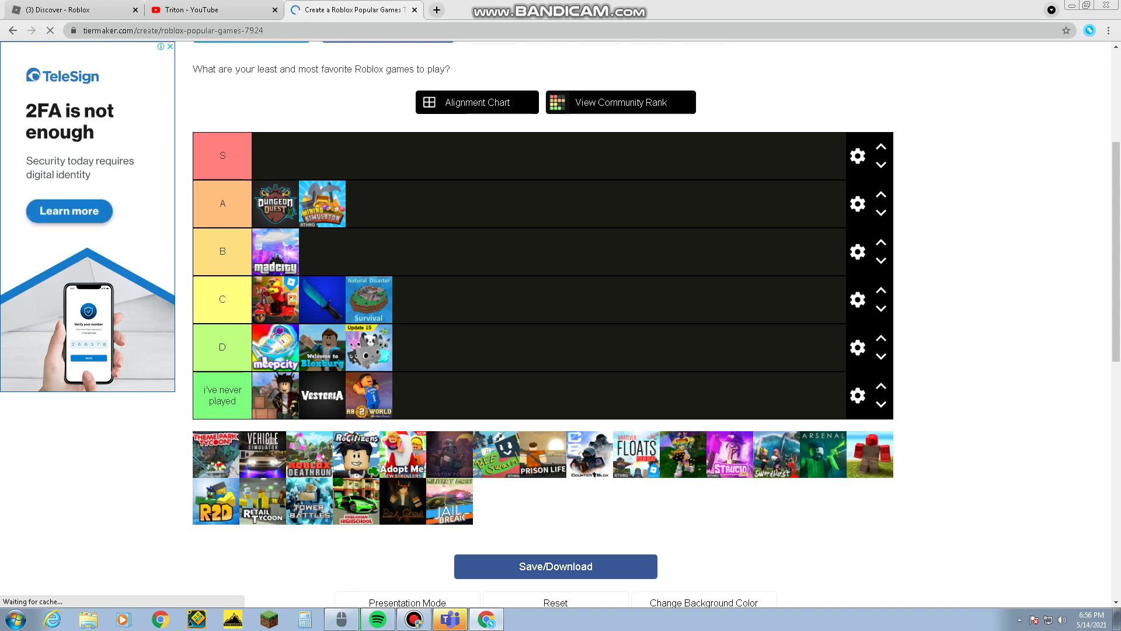
{"action": "left_click_drag", "start_coordinate": [216, 455], "coordinate": [361, 407]}
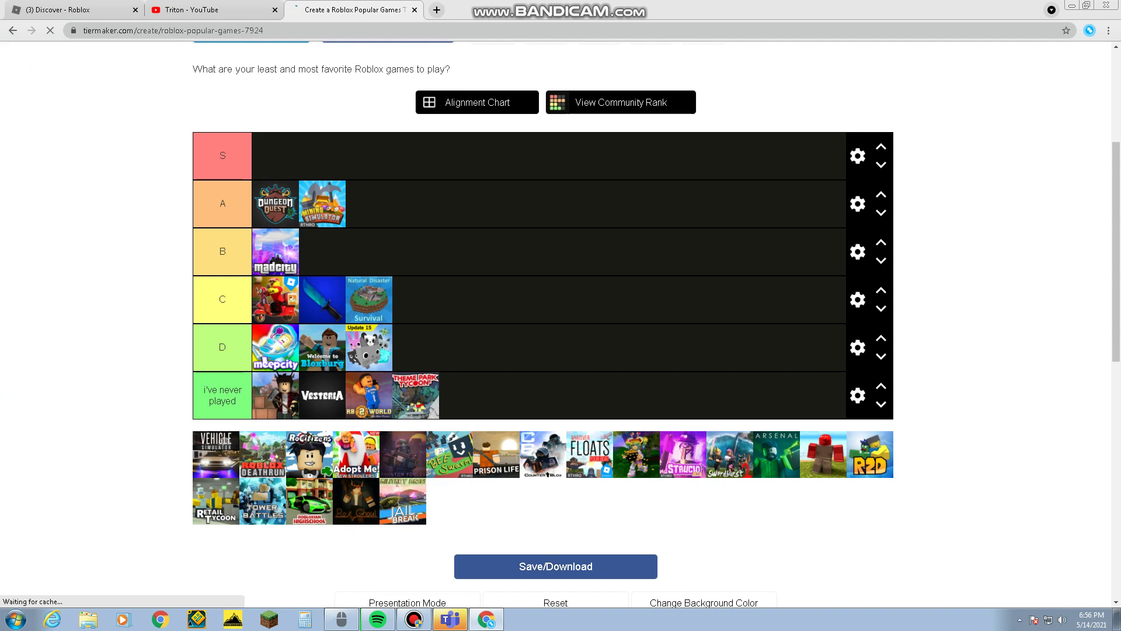
{"action": "mouse_move", "coordinate": [216, 455]}
{"action": "left_mouse_down"}
{"action": "mouse_move", "coordinate": [225, 408]}
{"action": "mouse_move", "coordinate": [331, 244]}
{"action": "mouse_move", "coordinate": [331, 257]}
{"action": "left_mouse_up"}
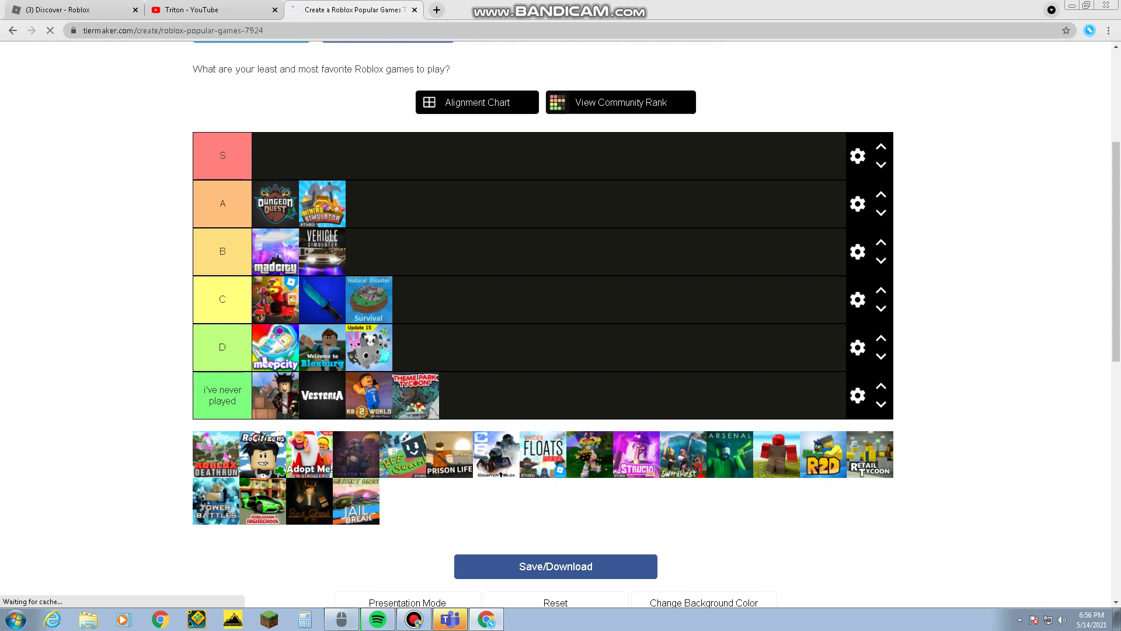
- Put Roblox Deathrun in 'i've never played' and RoCitizens and Adopt Me in D
{"action": "left_click_drag", "start_coordinate": [216, 454], "coordinate": [415, 396]}
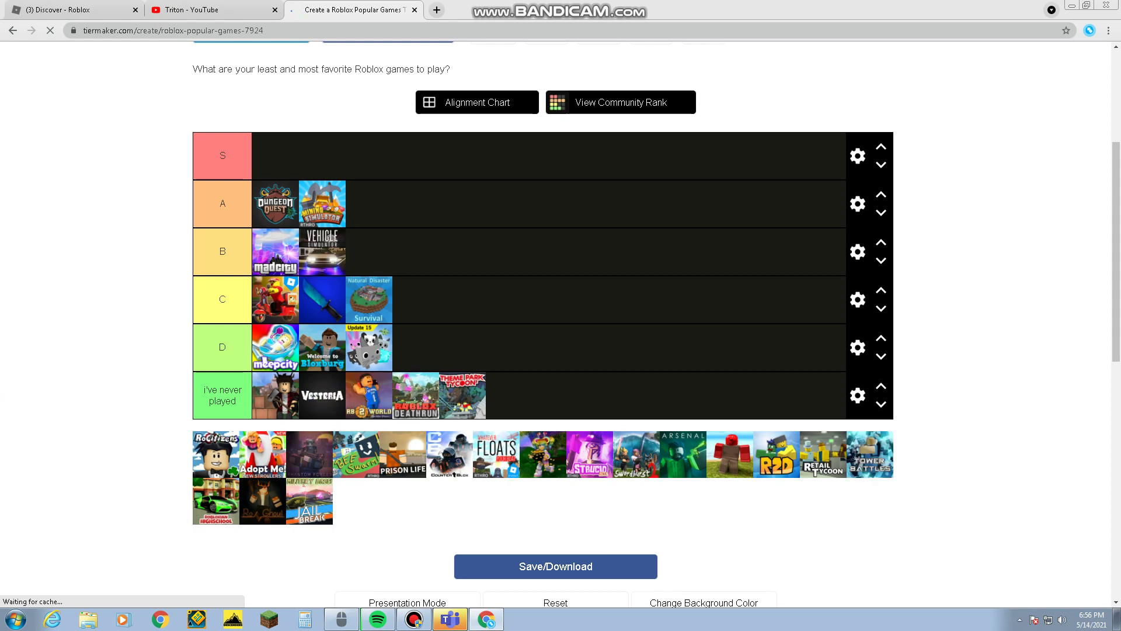
{"action": "mouse_move", "coordinate": [216, 454]}
{"action": "left_mouse_down"}
{"action": "mouse_move", "coordinate": [374, 397]}
{"action": "mouse_move", "coordinate": [409, 349]}
{"action": "left_mouse_up"}
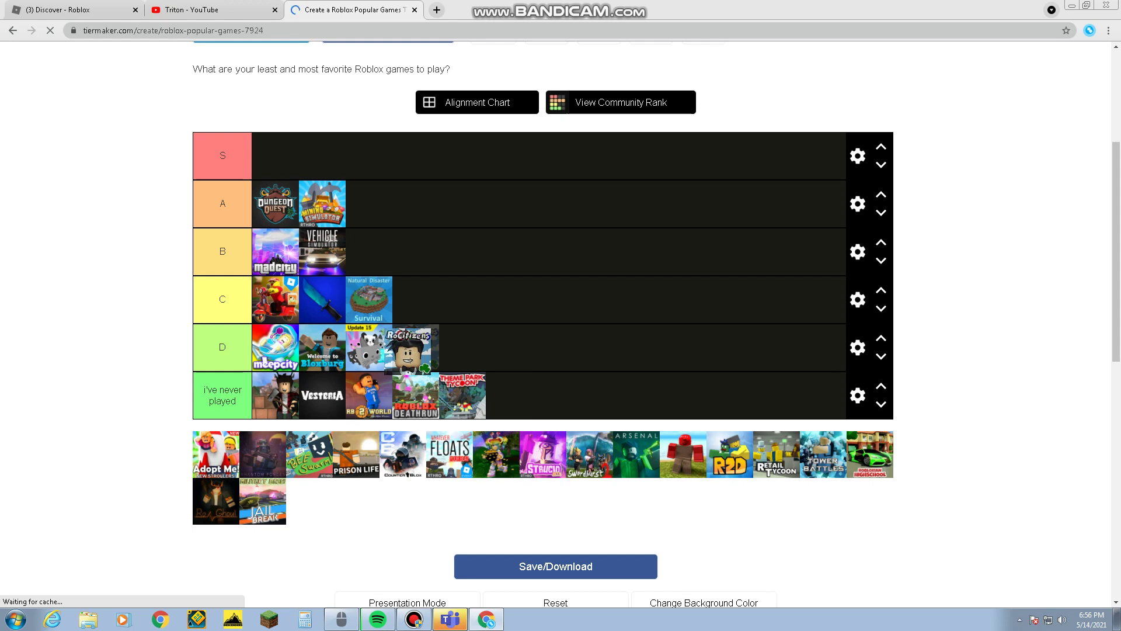
{"action": "left_click_drag", "start_coordinate": [409, 348], "coordinate": [408, 348]}
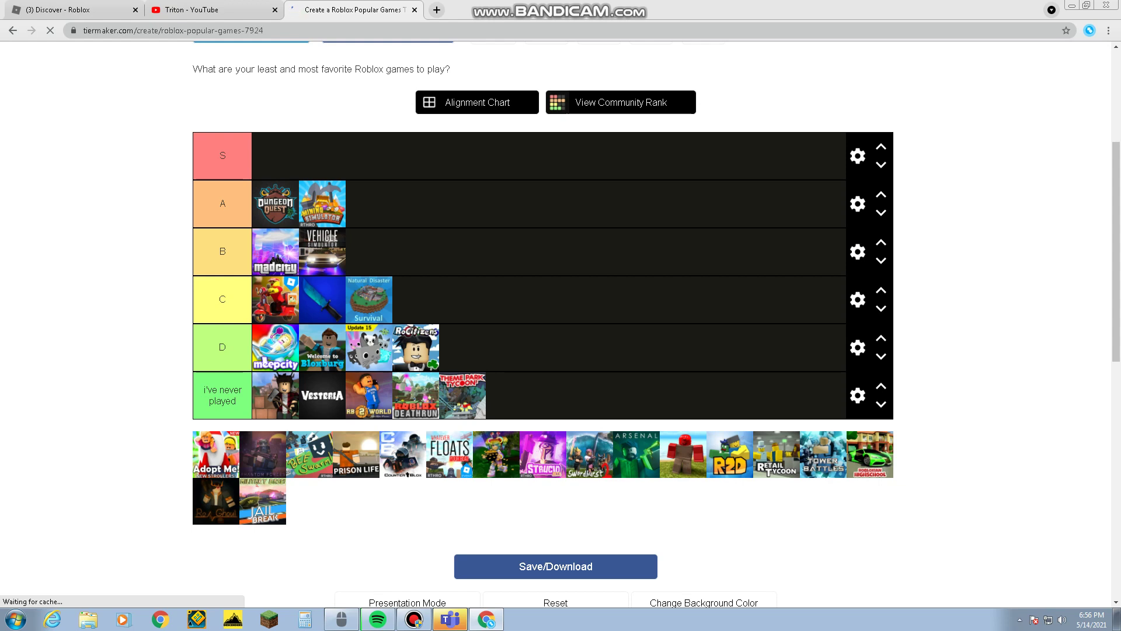
{"action": "mouse_move", "coordinate": [216, 454]}
{"action": "left_mouse_down"}
{"action": "mouse_move", "coordinate": [467, 397]}
{"action": "mouse_move", "coordinate": [467, 350]}
{"action": "mouse_move", "coordinate": [441, 347]}
{"action": "left_mouse_up"}
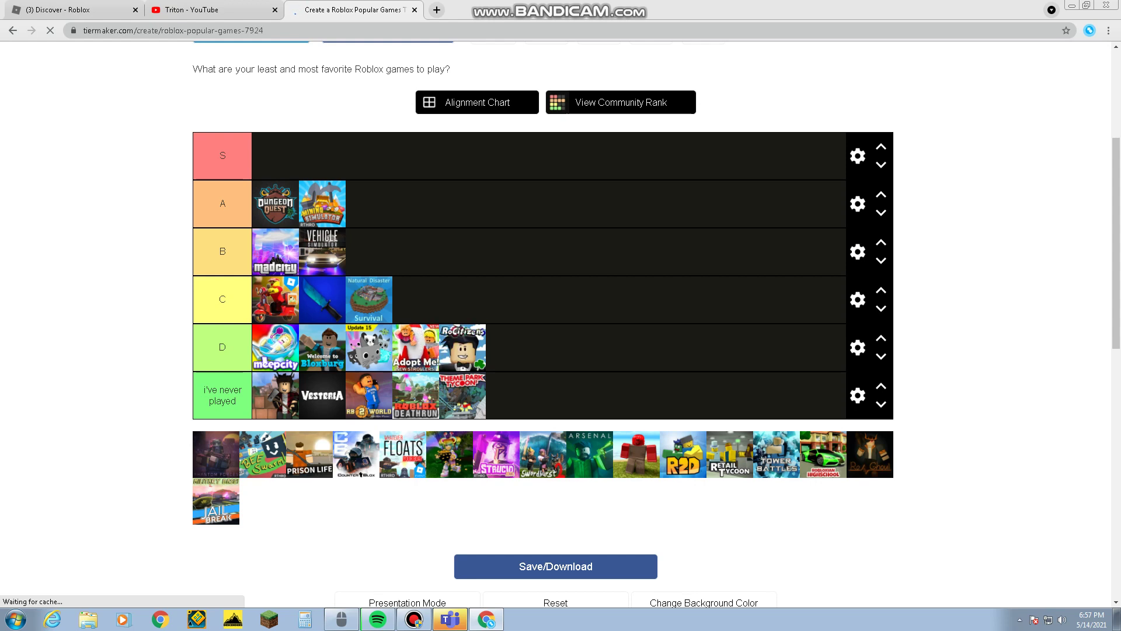
- Rank Phantom Forces in S, Bee Swarm and Counter Blox in B, Prison Life and Whatever Floats in C
{"action": "mouse_move", "coordinate": [216, 454]}
{"action": "left_mouse_down"}
{"action": "mouse_move", "coordinate": [413, 298]}
{"action": "mouse_move", "coordinate": [370, 213]}
{"action": "mouse_move", "coordinate": [280, 155]}
{"action": "left_mouse_up"}
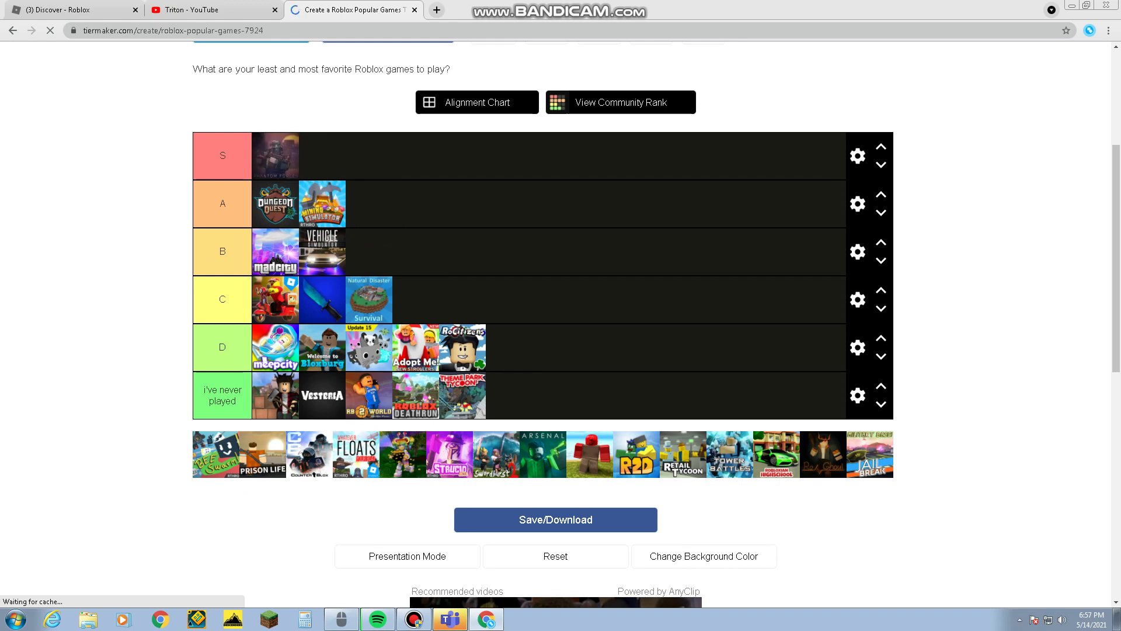
{"action": "mouse_move", "coordinate": [216, 454]}
{"action": "left_mouse_down"}
{"action": "mouse_move", "coordinate": [380, 351]}
{"action": "mouse_move", "coordinate": [359, 315]}
{"action": "mouse_move", "coordinate": [368, 257]}
{"action": "left_mouse_up"}
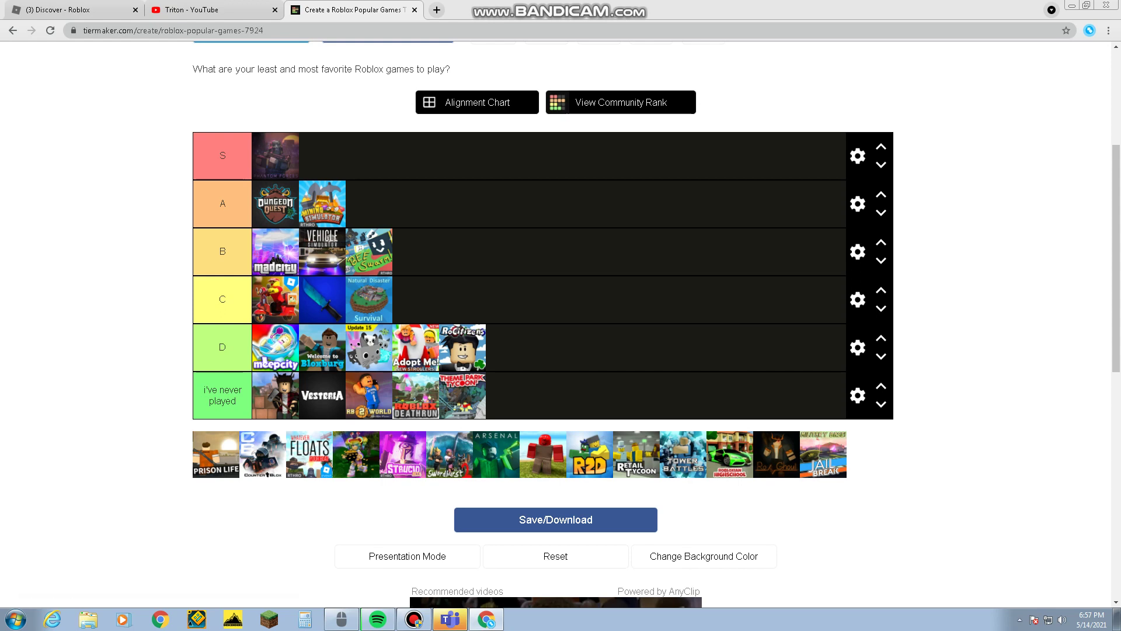
{"action": "mouse_move", "coordinate": [216, 454]}
{"action": "left_mouse_down"}
{"action": "mouse_move", "coordinate": [326, 391]}
{"action": "mouse_move", "coordinate": [426, 283]}
{"action": "mouse_move", "coordinate": [416, 295]}
{"action": "left_mouse_up"}
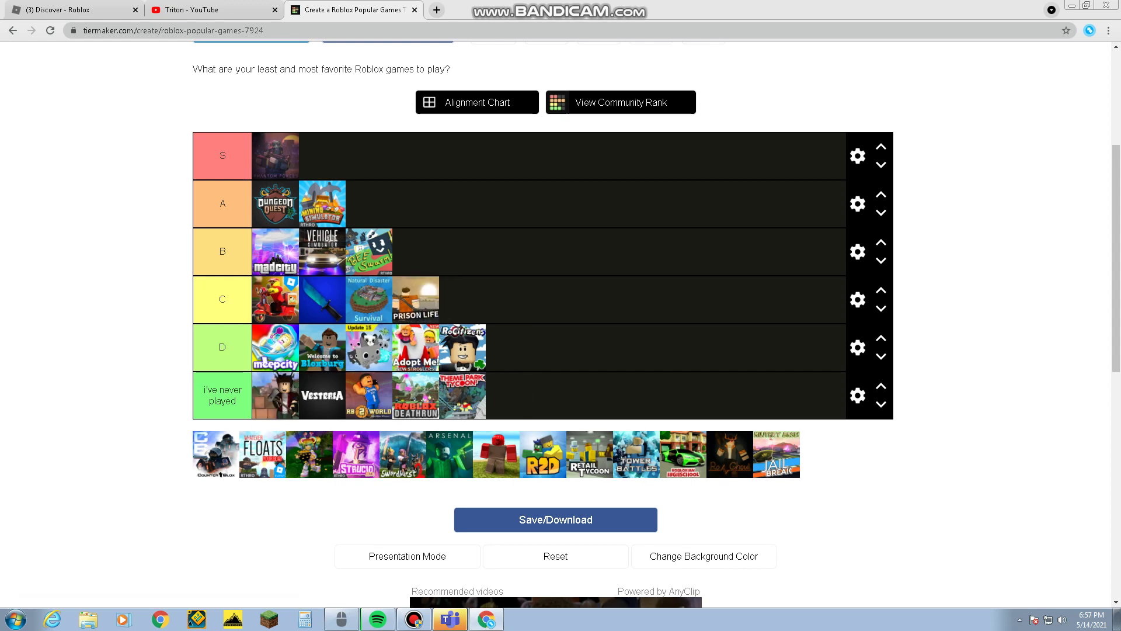
{"action": "mouse_move", "coordinate": [216, 454]}
{"action": "left_mouse_down"}
{"action": "mouse_move", "coordinate": [225, 406]}
{"action": "mouse_move", "coordinate": [350, 201]}
{"action": "mouse_move", "coordinate": [429, 250]}
{"action": "left_mouse_up"}
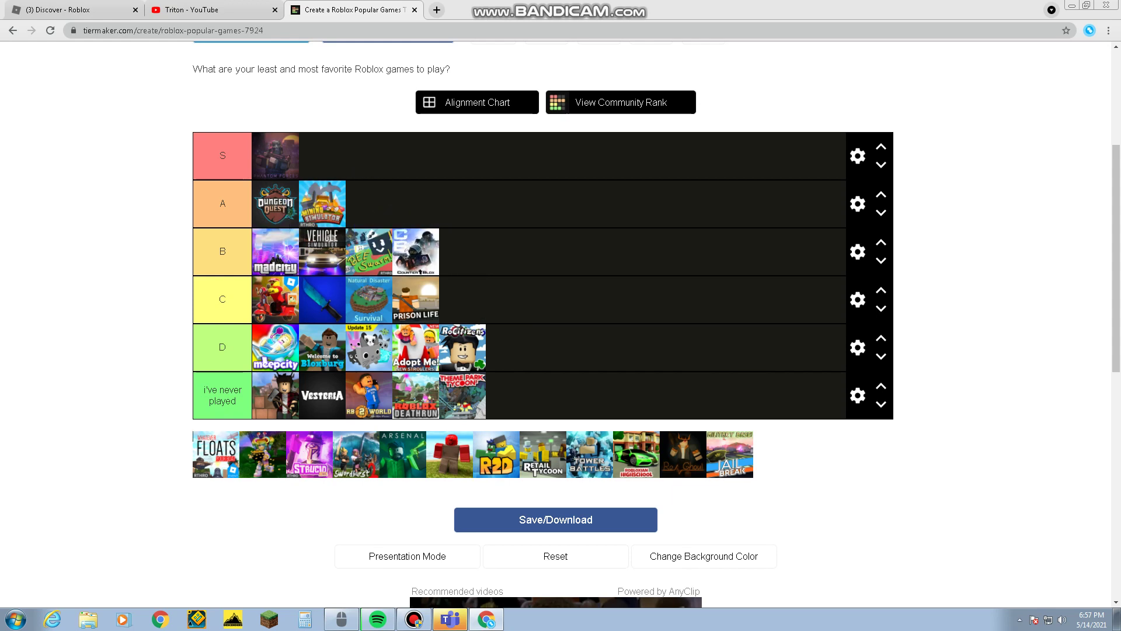
{"action": "mouse_move", "coordinate": [216, 454]}
{"action": "left_mouse_down"}
{"action": "mouse_move", "coordinate": [666, 301]}
{"action": "mouse_move", "coordinate": [553, 377]}
{"action": "mouse_move", "coordinate": [555, 335]}
{"action": "mouse_move", "coordinate": [493, 286]}
{"action": "mouse_move", "coordinate": [464, 299]}
{"action": "left_mouse_up"}
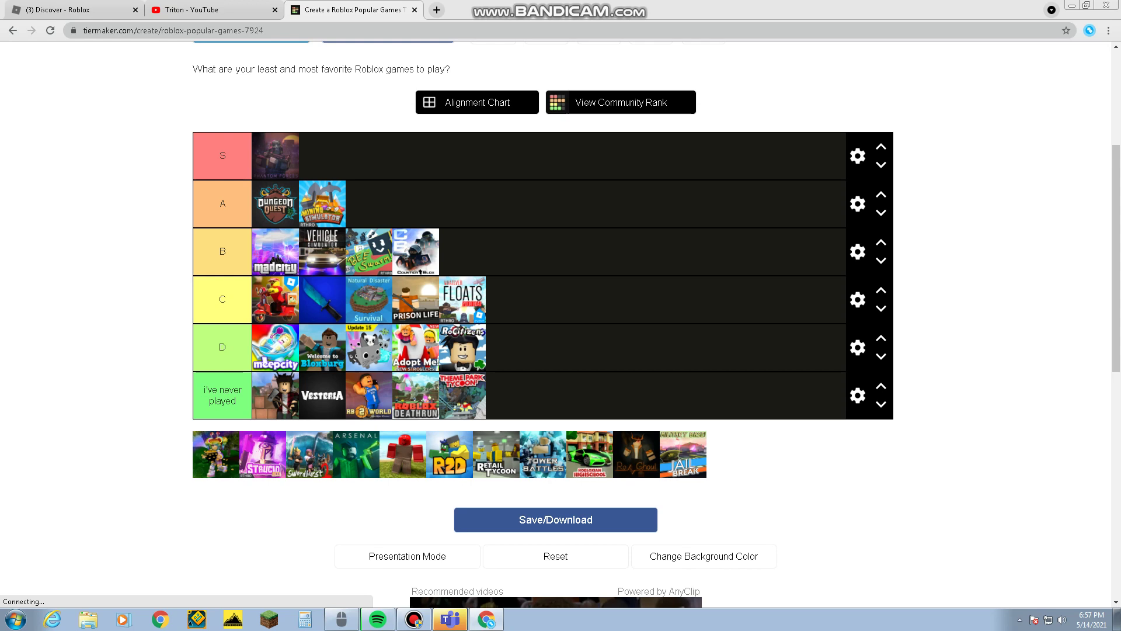
- Put the first pool game and Strucid in 'i've never played', Swordburst in D, Arsenal in S
{"action": "mouse_move", "coordinate": [216, 454]}
{"action": "left_mouse_down"}
{"action": "mouse_move", "coordinate": [331, 412]}
{"action": "mouse_move", "coordinate": [520, 401]}
{"action": "left_mouse_up"}
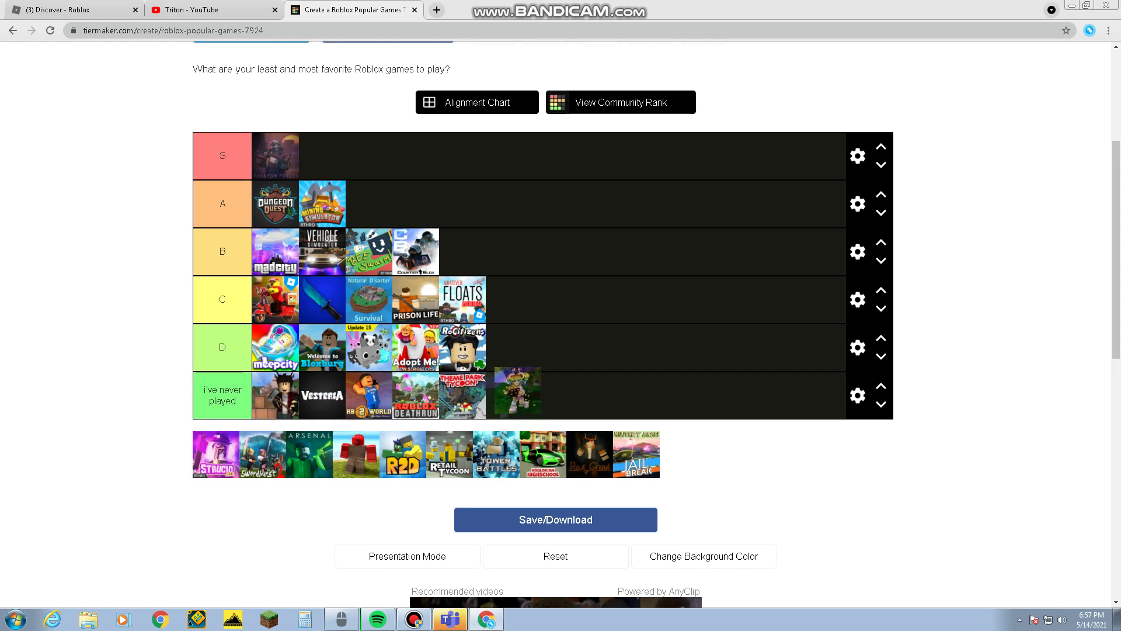
{"action": "left_click_drag", "start_coordinate": [518, 390], "coordinate": [517, 391]}
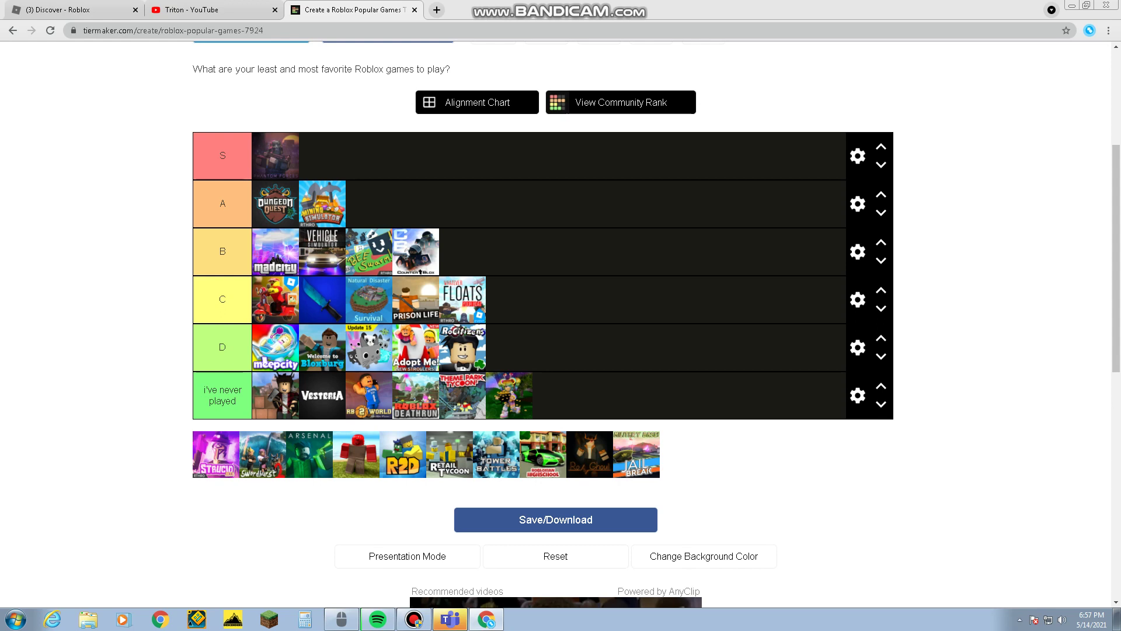
{"action": "mouse_move", "coordinate": [216, 454]}
{"action": "left_mouse_down"}
{"action": "mouse_move", "coordinate": [456, 397]}
{"action": "mouse_move", "coordinate": [567, 385]}
{"action": "mouse_move", "coordinate": [558, 394]}
{"action": "left_mouse_up"}
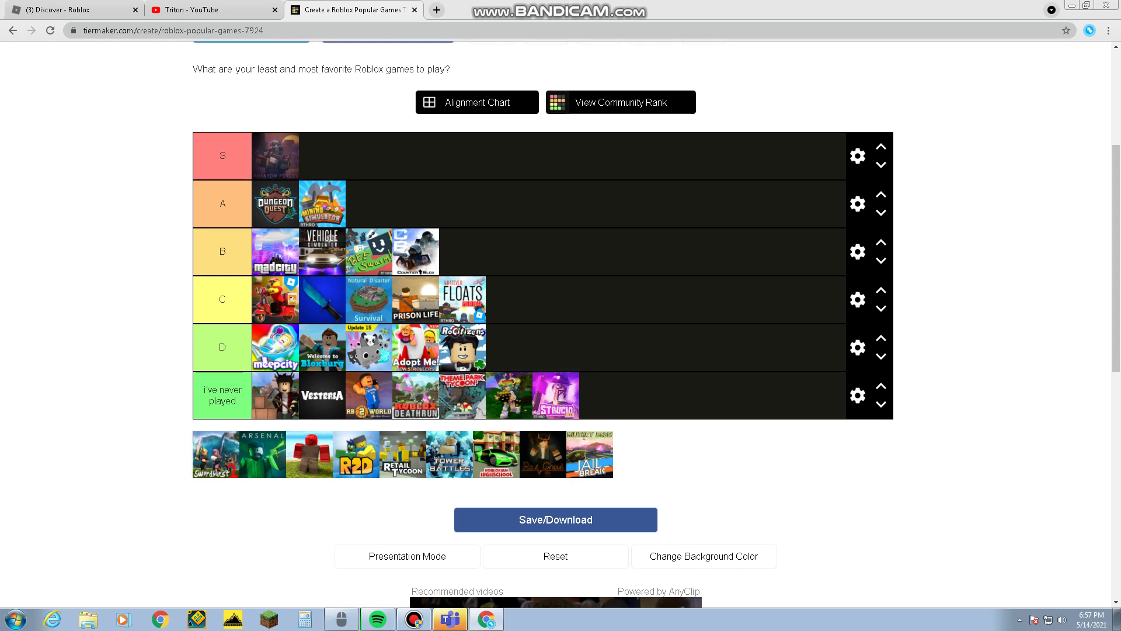
{"action": "mouse_move", "coordinate": [216, 454]}
{"action": "left_mouse_down"}
{"action": "mouse_move", "coordinate": [274, 420]}
{"action": "mouse_move", "coordinate": [438, 380]}
{"action": "mouse_move", "coordinate": [469, 308]}
{"action": "mouse_move", "coordinate": [512, 335]}
{"action": "mouse_move", "coordinate": [509, 348]}
{"action": "left_mouse_up"}
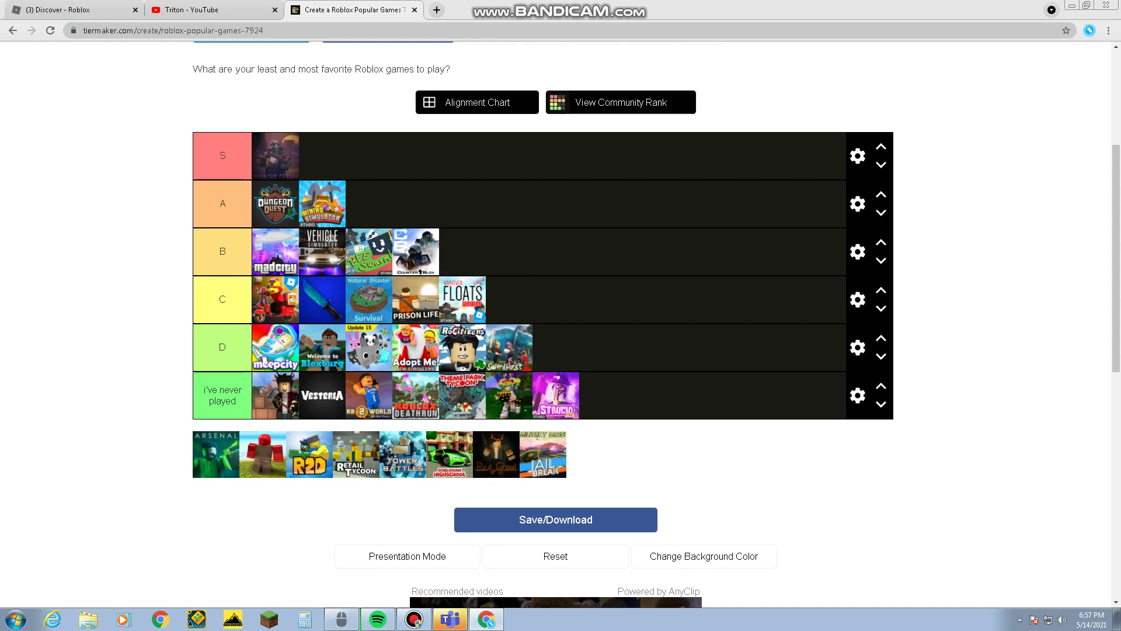
{"action": "left_click_drag", "start_coordinate": [216, 454], "coordinate": [322, 158]}
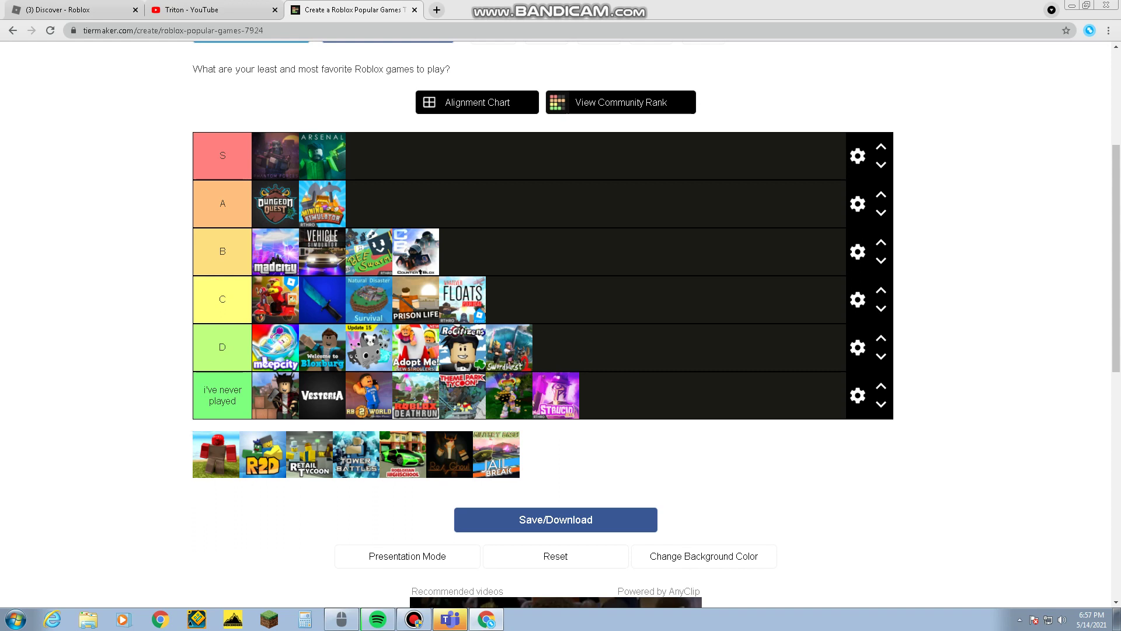
- Put the red-figure game, Robloxian Highschool and Ro-Ghoul in D, R2D in A, Tower Battles in C, Retail Tycoon never played
{"action": "mouse_move", "coordinate": [216, 454]}
{"action": "left_mouse_down"}
{"action": "mouse_move", "coordinate": [401, 315]}
{"action": "mouse_move", "coordinate": [415, 349]}
{"action": "left_mouse_up"}
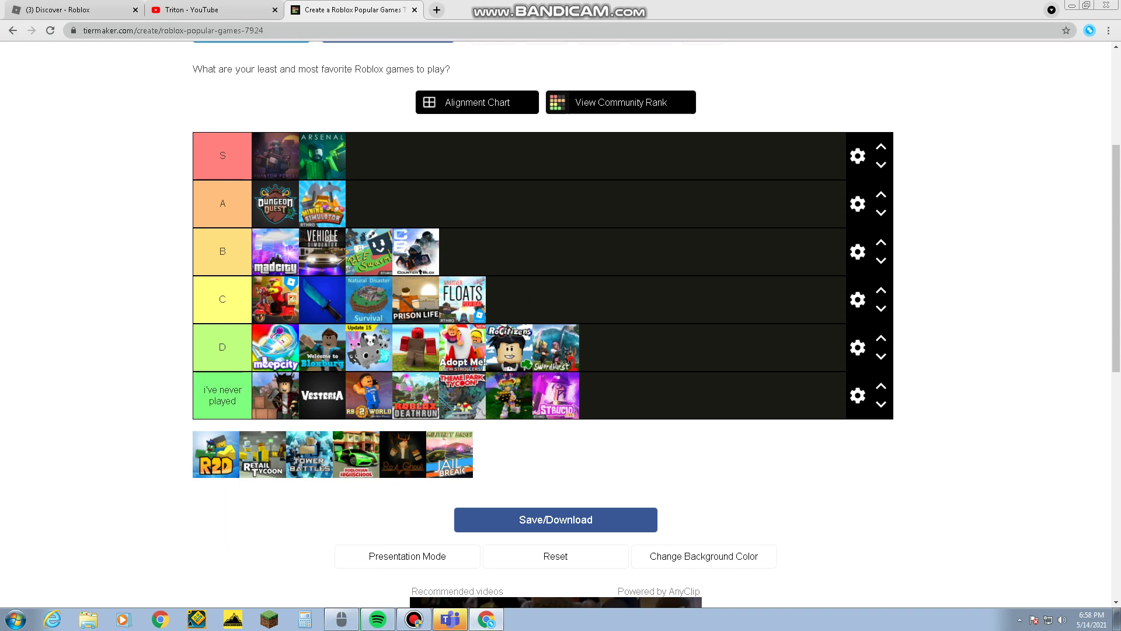
{"action": "mouse_move", "coordinate": [216, 454]}
{"action": "left_mouse_down"}
{"action": "mouse_move", "coordinate": [286, 391]}
{"action": "mouse_move", "coordinate": [383, 230]}
{"action": "mouse_move", "coordinate": [370, 187]}
{"action": "mouse_move", "coordinate": [368, 203]}
{"action": "left_mouse_up"}
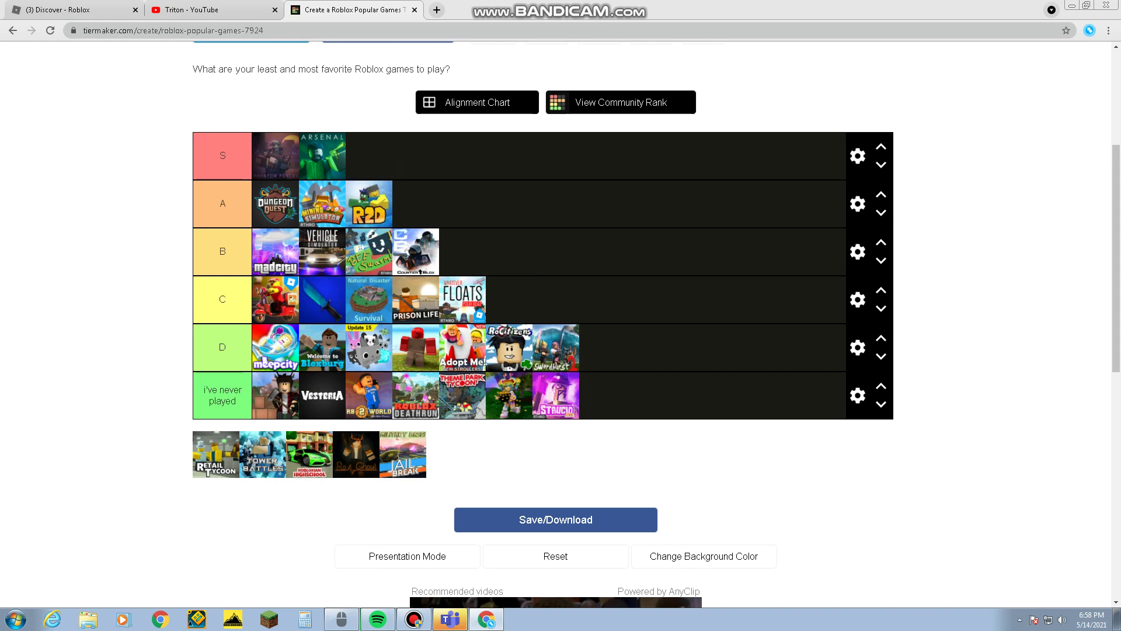
{"action": "mouse_move", "coordinate": [216, 454]}
{"action": "left_mouse_down"}
{"action": "mouse_move", "coordinate": [462, 403]}
{"action": "mouse_move", "coordinate": [575, 397]}
{"action": "left_mouse_up"}
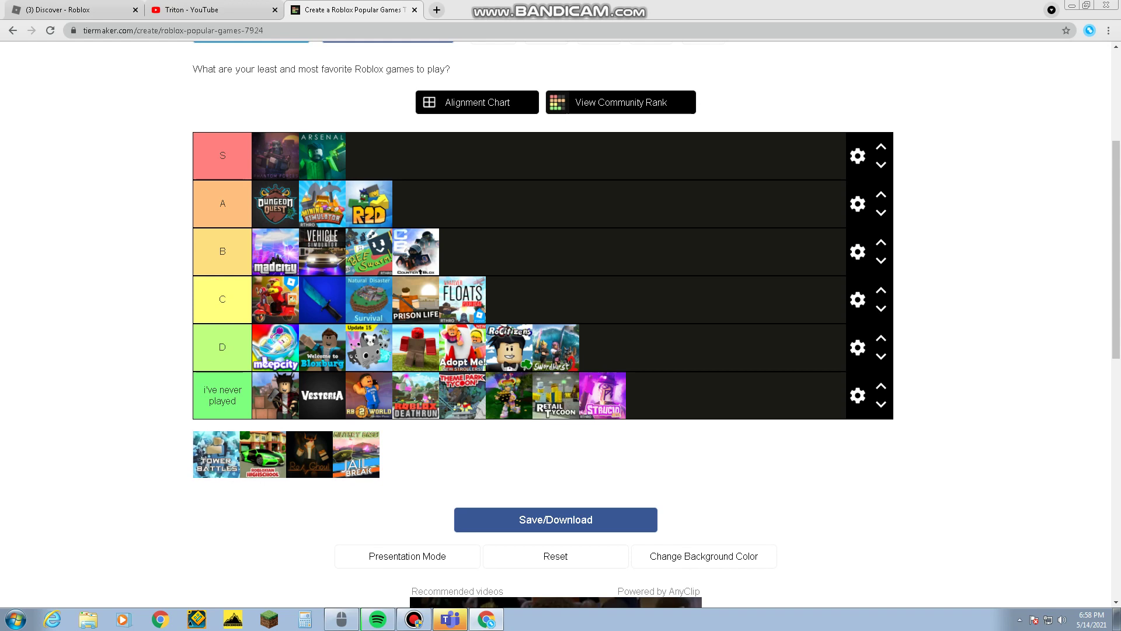
{"action": "mouse_move", "coordinate": [216, 454]}
{"action": "left_mouse_down"}
{"action": "mouse_move", "coordinate": [350, 345]}
{"action": "mouse_move", "coordinate": [509, 299]}
{"action": "left_mouse_up"}
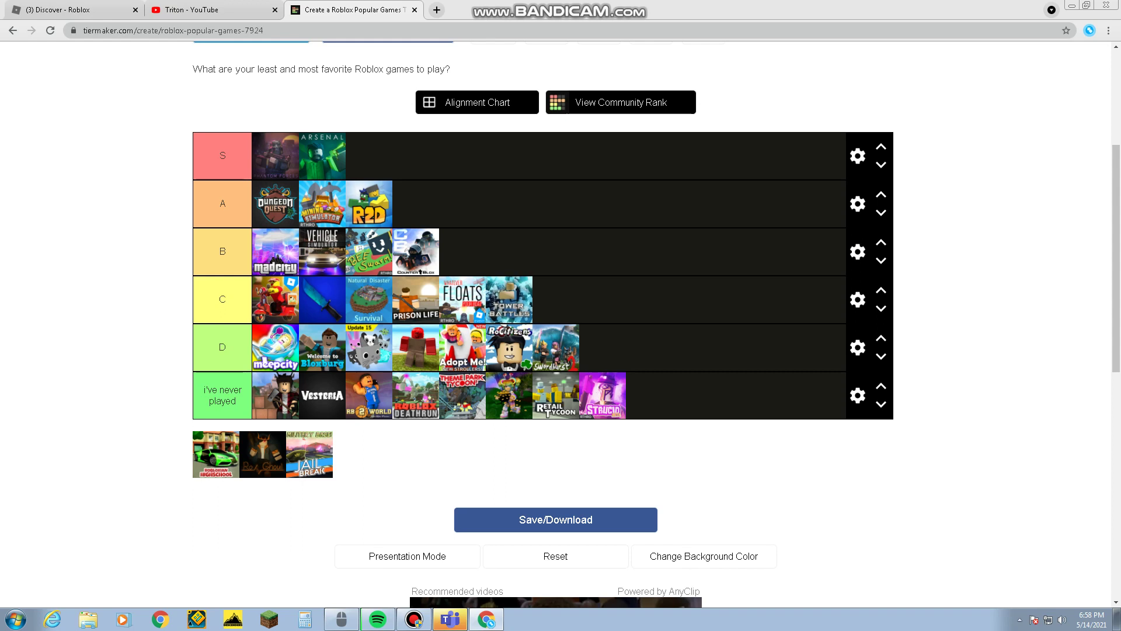
{"action": "mouse_move", "coordinate": [216, 455]}
{"action": "left_mouse_down"}
{"action": "mouse_move", "coordinate": [321, 391]}
{"action": "mouse_move", "coordinate": [681, 345]}
{"action": "mouse_move", "coordinate": [627, 354]}
{"action": "left_mouse_up"}
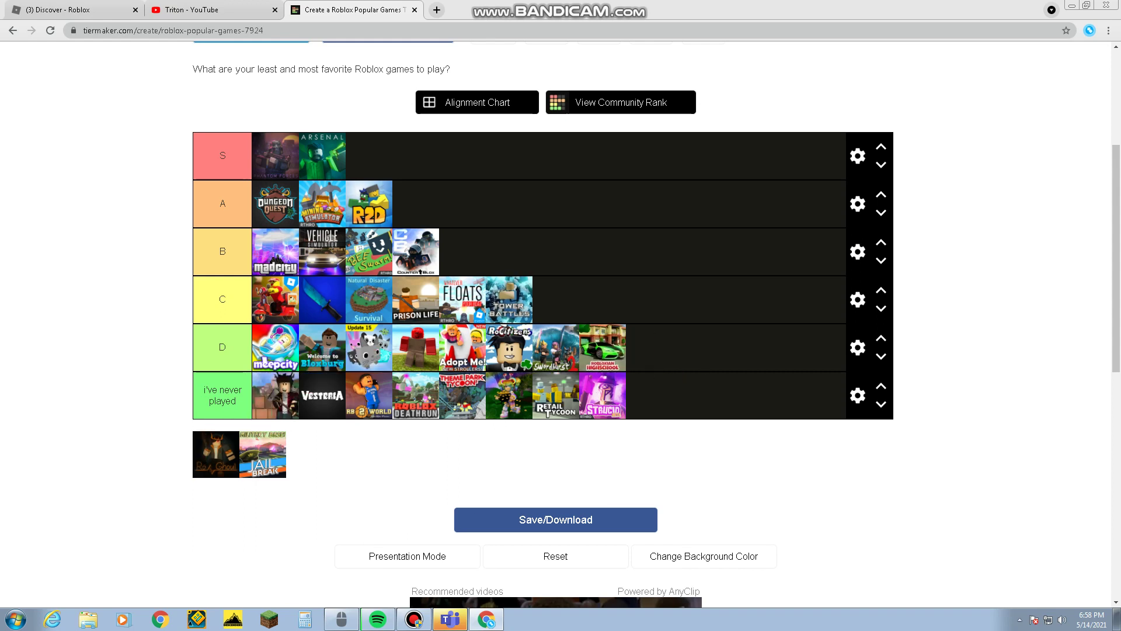
{"action": "mouse_move", "coordinate": [216, 454]}
{"action": "left_mouse_down"}
{"action": "mouse_move", "coordinate": [317, 403]}
{"action": "mouse_move", "coordinate": [675, 339]}
{"action": "mouse_move", "coordinate": [649, 347]}
{"action": "left_mouse_up"}
- Drop Jailbreak into B to empty the pool, then go back to the Roblox templates listing
{"action": "mouse_move", "coordinate": [216, 454]}
{"action": "left_mouse_down"}
{"action": "mouse_move", "coordinate": [286, 428]}
{"action": "mouse_move", "coordinate": [473, 427]}
{"action": "mouse_move", "coordinate": [490, 397]}
{"action": "mouse_move", "coordinate": [473, 233]}
{"action": "mouse_move", "coordinate": [467, 248]}
{"action": "left_mouse_up"}
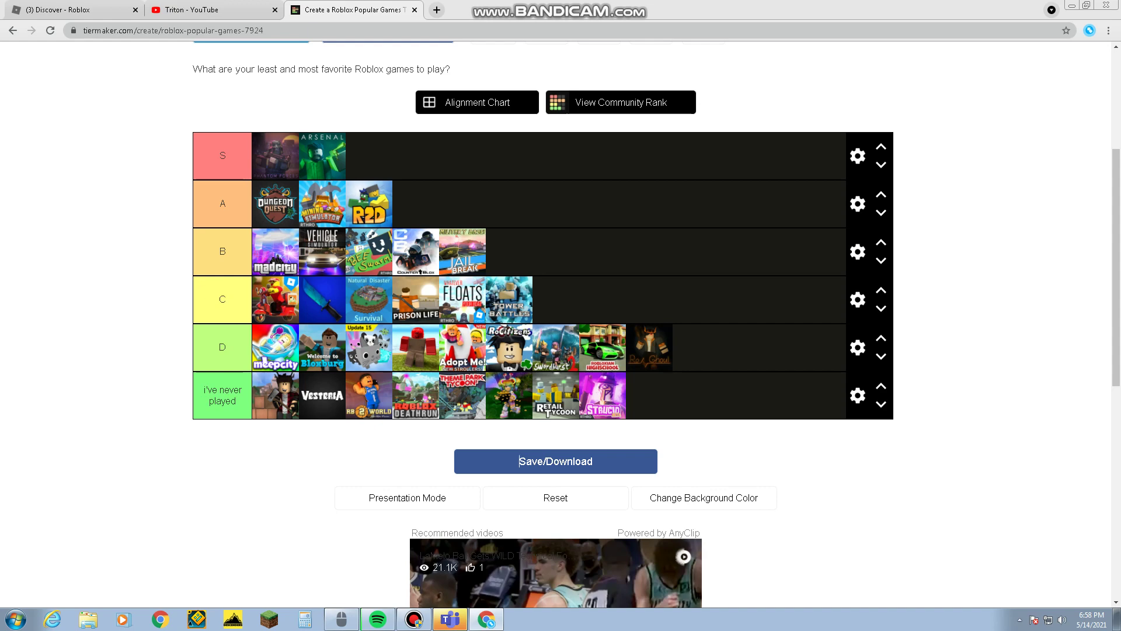
{"action": "left_click", "coordinate": [414, 619]}
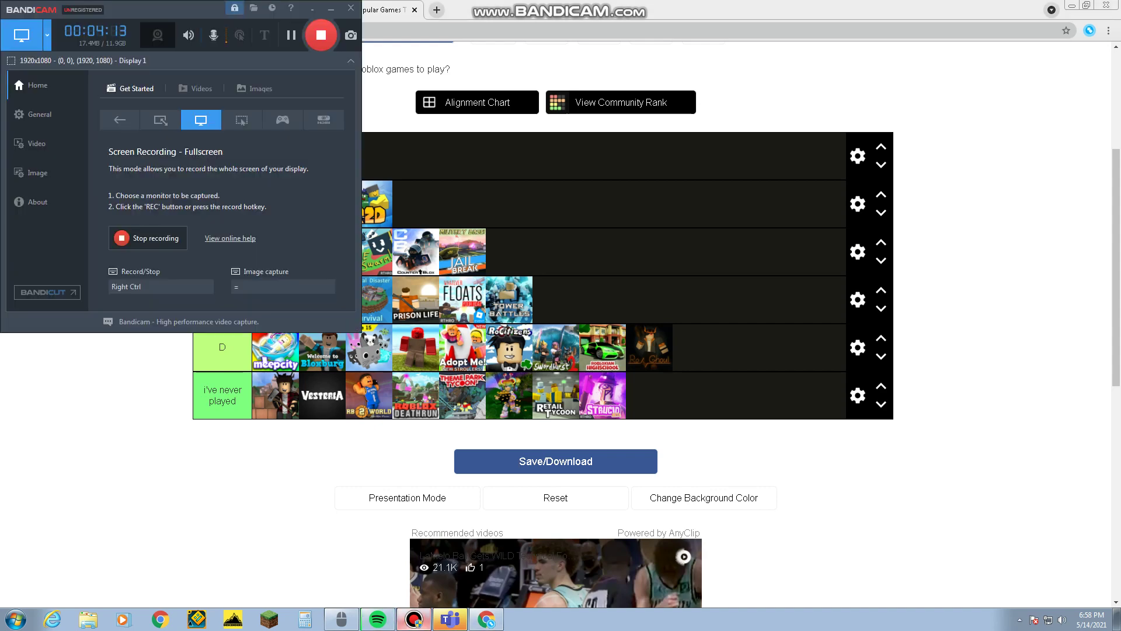
{"action": "left_click", "coordinate": [413, 618]}
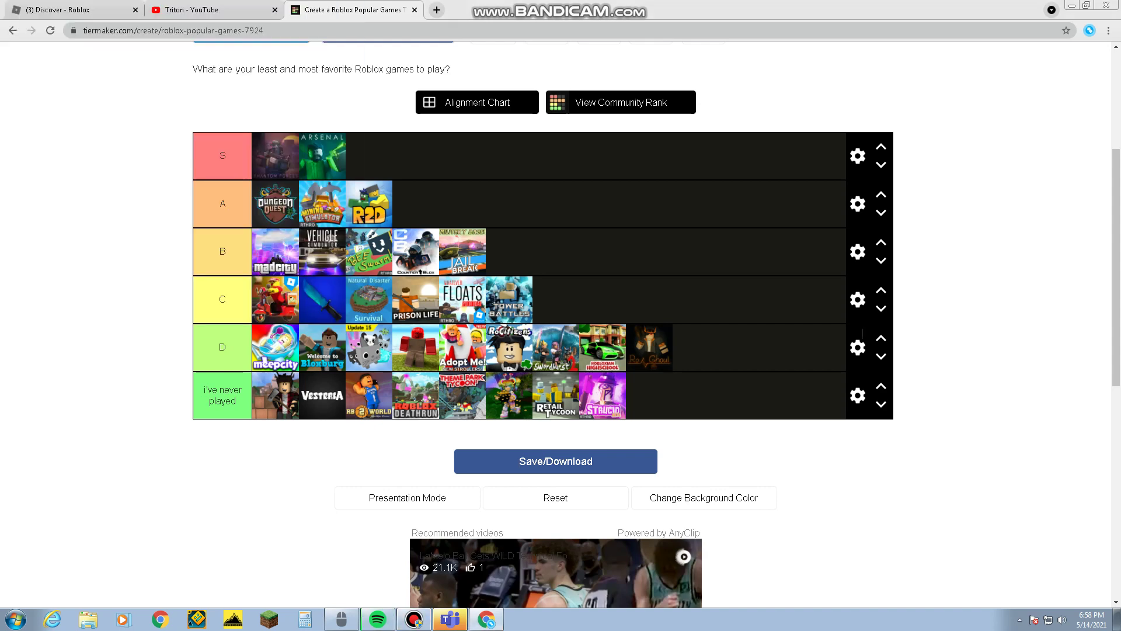
{"action": "key", "text": "alt+Left"}
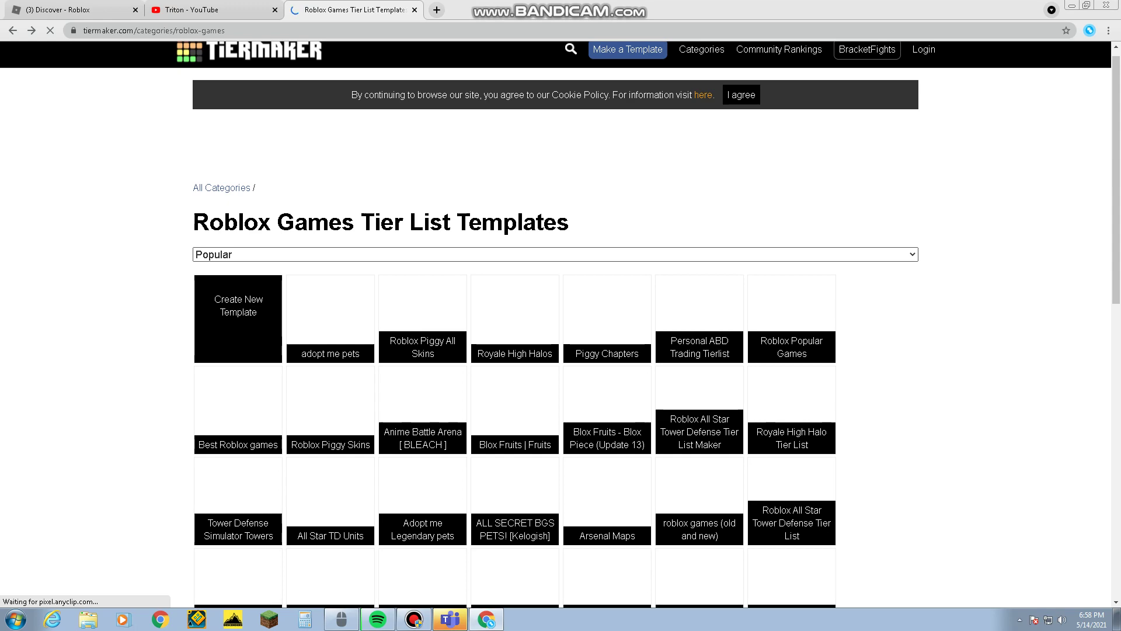
- Scroll the Roblox Games Tier List Templates page to locate the 'Best Roblox games' template
{"action": "scroll", "coordinate": [555, 321], "scroll_direction": "down", "scroll_amount": 1}
{"action": "scroll", "coordinate": [607, 321], "scroll_direction": "down", "scroll_amount": 1}
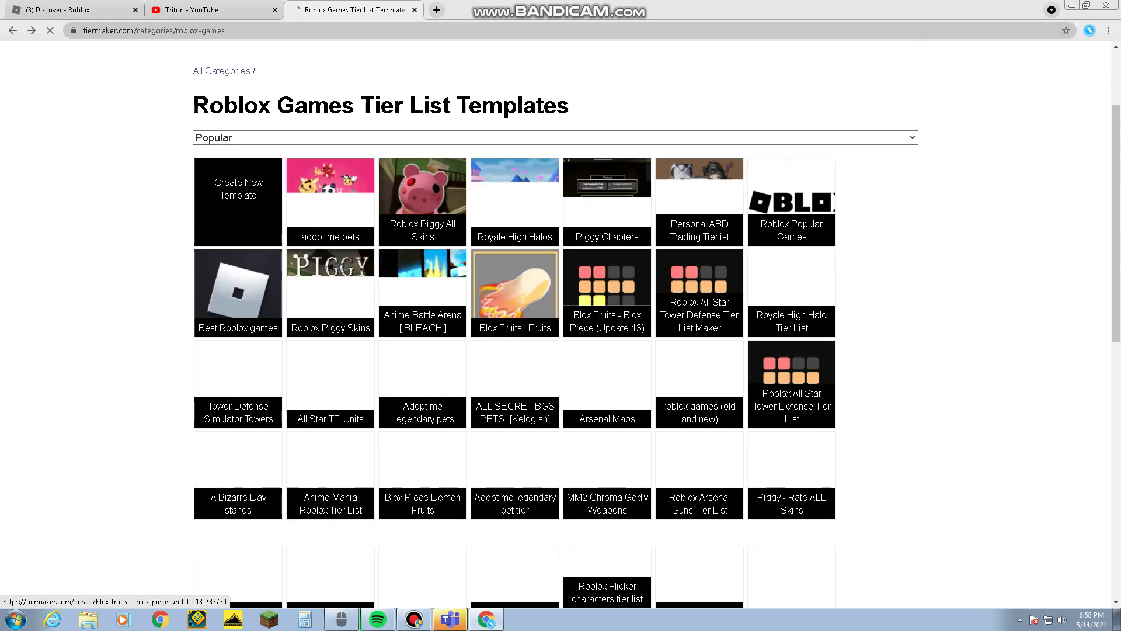
{"action": "scroll", "coordinate": [607, 292], "scroll_direction": "down", "scroll_amount": 2}
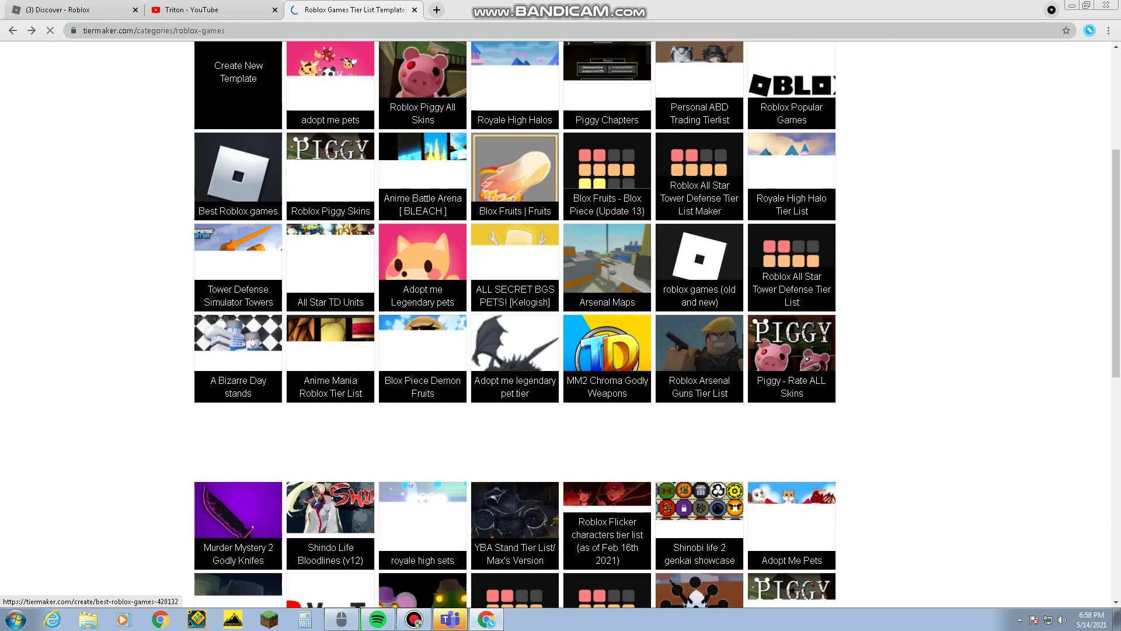
{"action": "scroll", "coordinate": [422, 240], "scroll_direction": "down", "scroll_amount": 4}
{"action": "scroll", "coordinate": [238, 292], "scroll_direction": "up", "scroll_amount": 6}
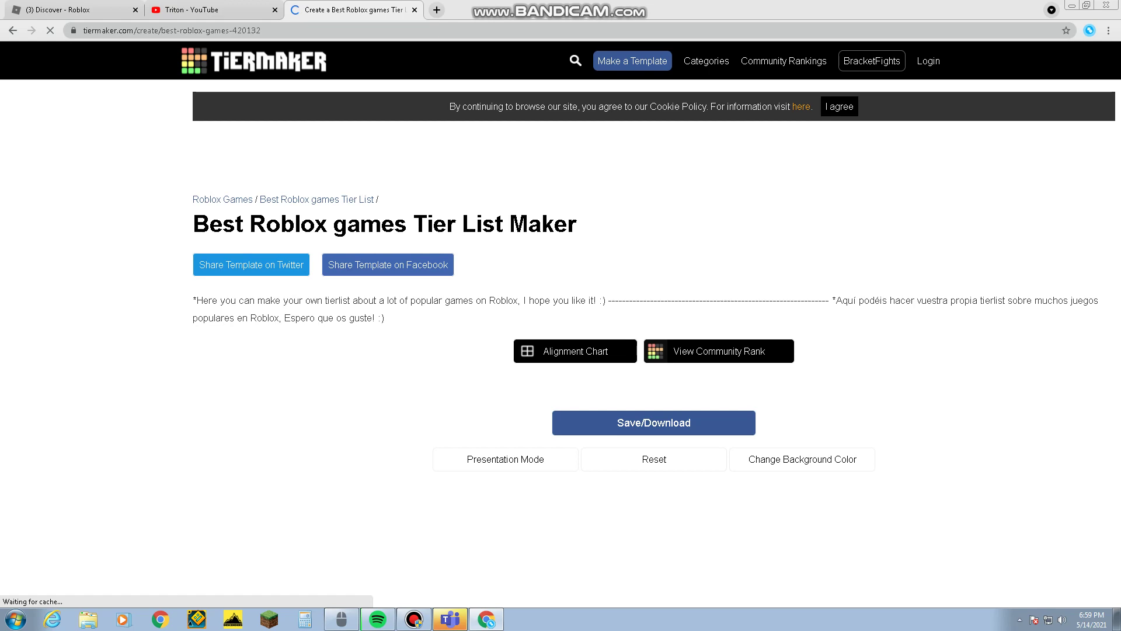
- Rank Arsenal Amazing, Build a Boat Like, Flee the Facility and Mad City Neutral, Kitty and another game Dislike
{"action": "scroll", "coordinate": [560, 316], "scroll_direction": "down", "scroll_amount": 4}
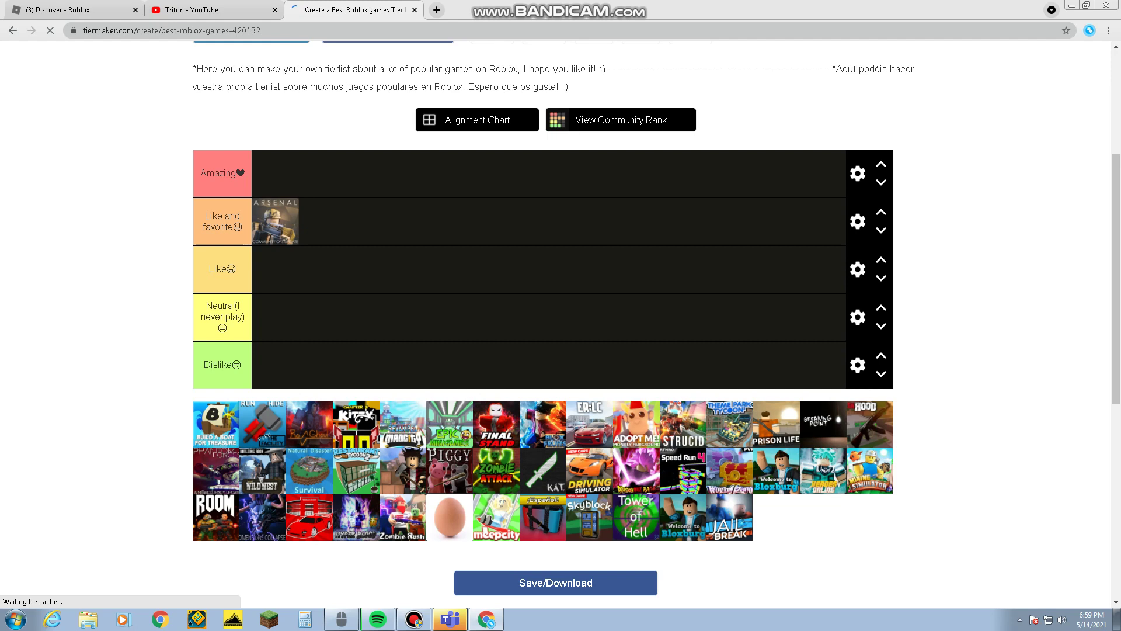
{"action": "mouse_move", "coordinate": [275, 221]}
{"action": "left_mouse_down"}
{"action": "mouse_move", "coordinate": [289, 198]}
{"action": "mouse_move", "coordinate": [280, 181]}
{"action": "left_mouse_up"}
{"action": "mouse_move", "coordinate": [216, 424]}
{"action": "left_mouse_down"}
{"action": "mouse_move", "coordinate": [285, 343]}
{"action": "mouse_move", "coordinate": [291, 285]}
{"action": "left_mouse_up"}
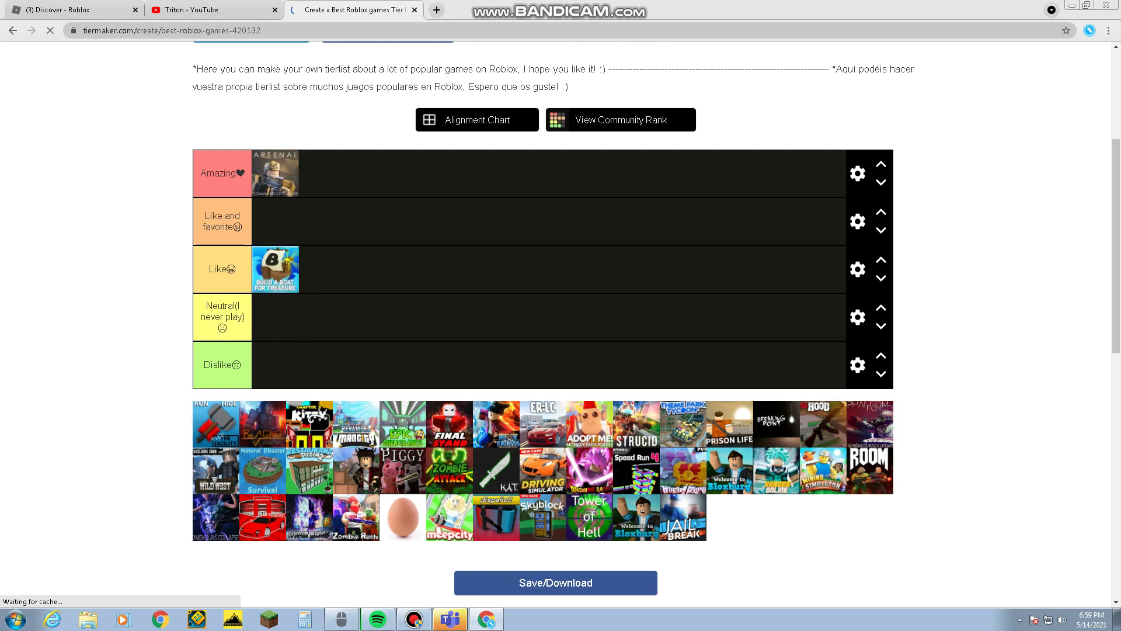
{"action": "mouse_move", "coordinate": [216, 424]}
{"action": "left_mouse_down"}
{"action": "mouse_move", "coordinate": [275, 351]}
{"action": "mouse_move", "coordinate": [275, 316]}
{"action": "left_mouse_up"}
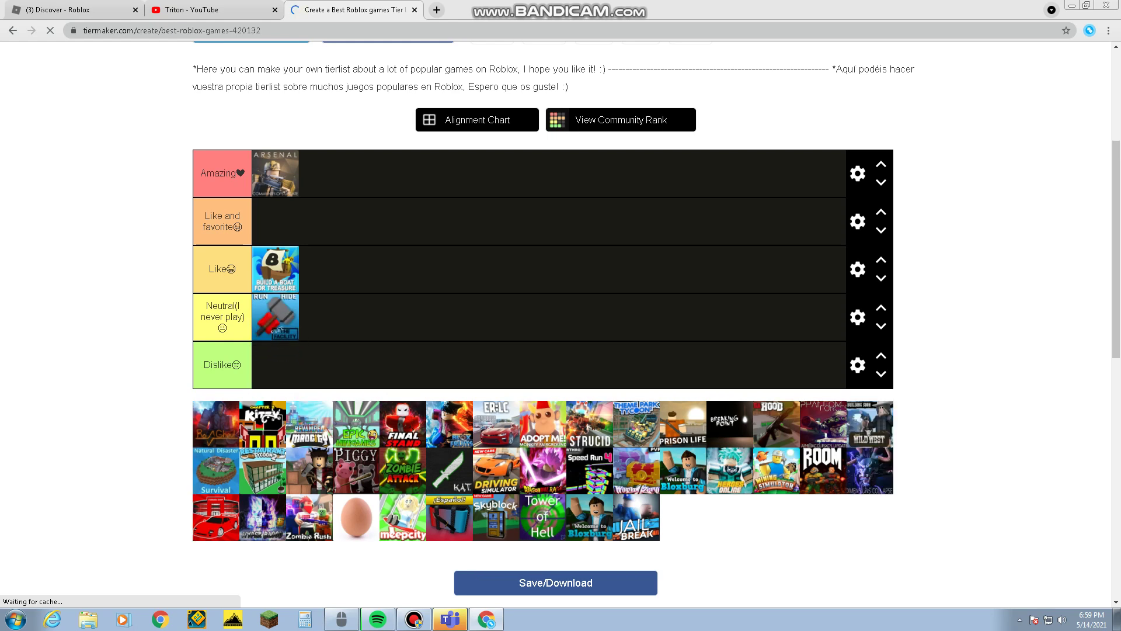
{"action": "left_click_drag", "start_coordinate": [216, 424], "coordinate": [275, 365]}
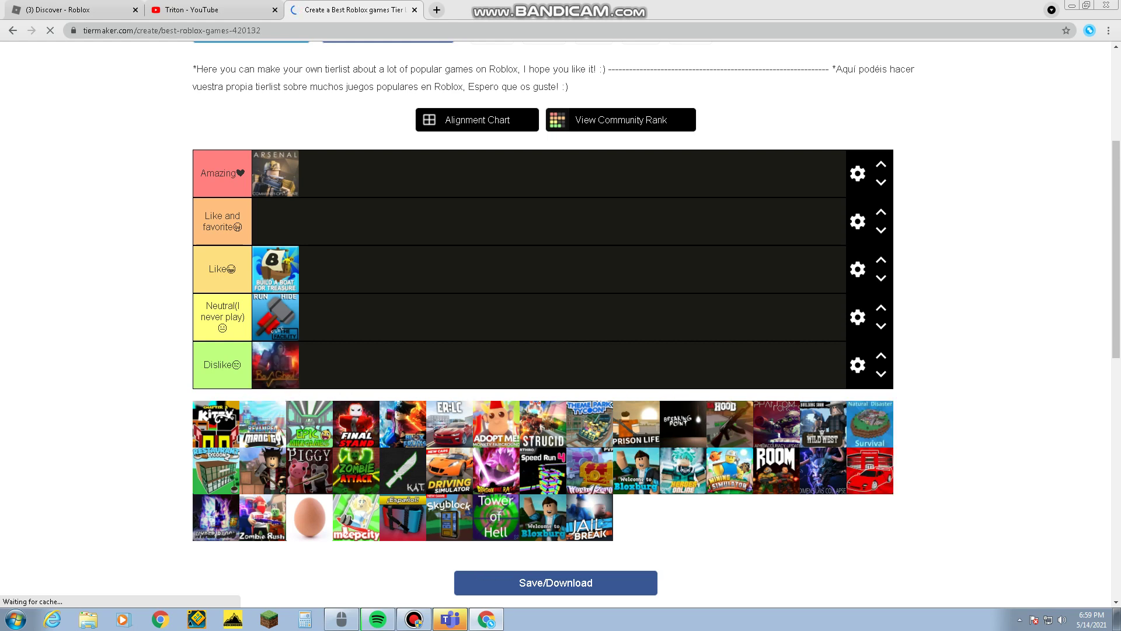
{"action": "left_click_drag", "start_coordinate": [216, 424], "coordinate": [321, 365]}
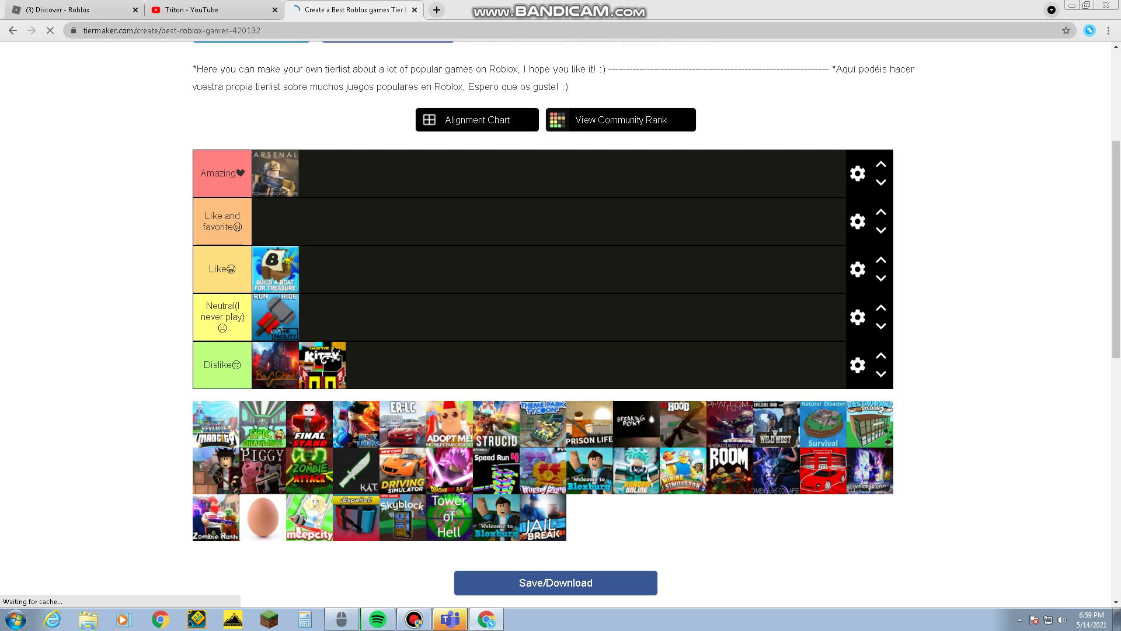
{"action": "mouse_move", "coordinate": [216, 424]}
{"action": "left_mouse_down"}
{"action": "mouse_move", "coordinate": [304, 321]}
{"action": "mouse_move", "coordinate": [322, 317]}
{"action": "left_mouse_up"}
- Put Epic Minigames and Strucid in Like, ER:LC and Theme Park Tycoon in Neutral, Final Stand, Adopt Me and another in Dislike
{"action": "mouse_move", "coordinate": [216, 424]}
{"action": "left_mouse_down"}
{"action": "mouse_move", "coordinate": [327, 318]}
{"action": "mouse_move", "coordinate": [260, 225]}
{"action": "mouse_move", "coordinate": [243, 221]}
{"action": "mouse_move", "coordinate": [313, 280]}
{"action": "mouse_move", "coordinate": [321, 269]}
{"action": "left_mouse_up"}
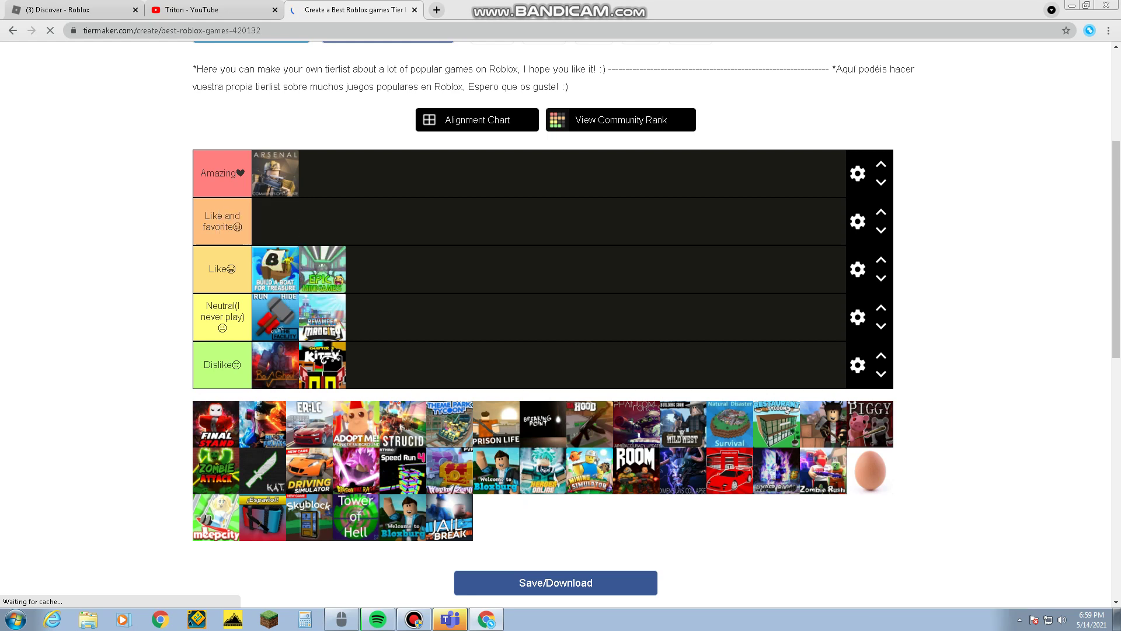
{"action": "mouse_move", "coordinate": [216, 424]}
{"action": "left_mouse_down"}
{"action": "mouse_move", "coordinate": [297, 405]}
{"action": "mouse_move", "coordinate": [370, 362]}
{"action": "left_mouse_up"}
{"action": "left_click_drag", "start_coordinate": [216, 424], "coordinate": [415, 364]}
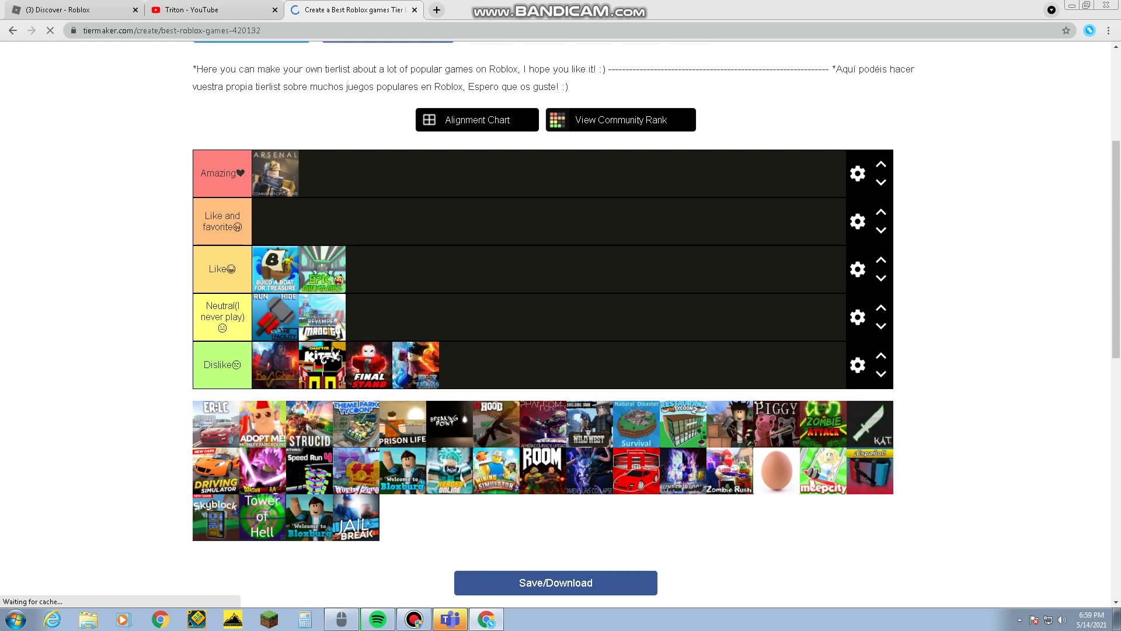
{"action": "left_click_drag", "start_coordinate": [216, 423], "coordinate": [358, 328]}
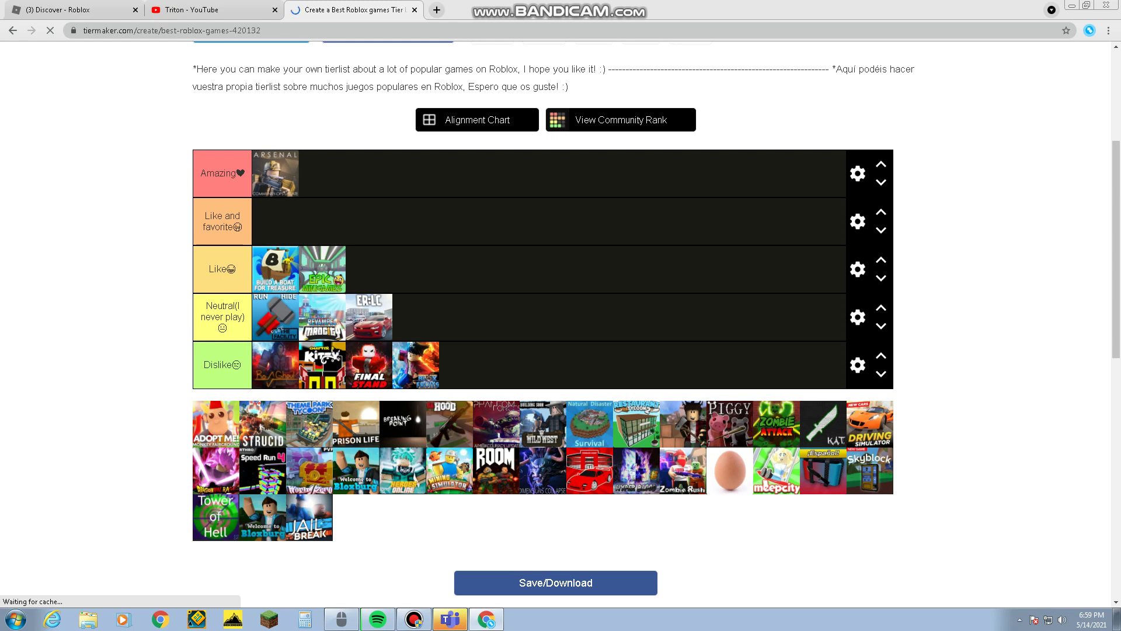
{"action": "mouse_move", "coordinate": [216, 424]}
{"action": "left_mouse_down"}
{"action": "mouse_move", "coordinate": [439, 356]}
{"action": "mouse_move", "coordinate": [416, 365]}
{"action": "left_mouse_up"}
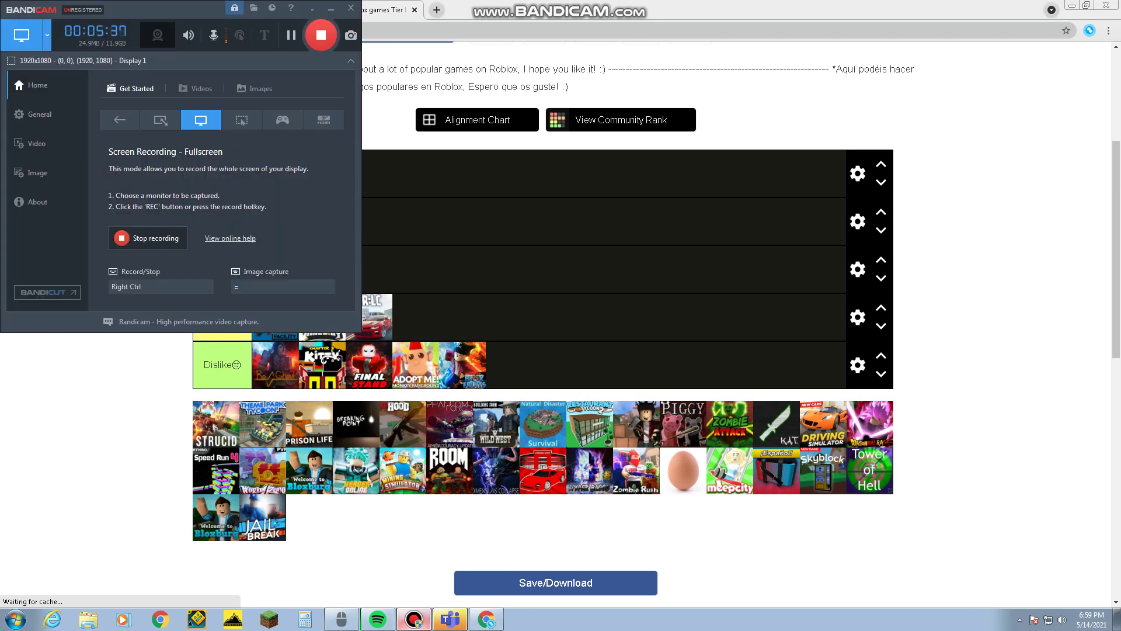
{"action": "mouse_move", "coordinate": [216, 424]}
{"action": "left_mouse_down"}
{"action": "mouse_move", "coordinate": [326, 255]}
{"action": "mouse_move", "coordinate": [285, 229]}
{"action": "mouse_move", "coordinate": [369, 268]}
{"action": "left_mouse_up"}
{"action": "mouse_move", "coordinate": [216, 424]}
{"action": "left_mouse_down"}
{"action": "mouse_move", "coordinate": [409, 362]}
{"action": "mouse_move", "coordinate": [397, 322]}
{"action": "mouse_move", "coordinate": [412, 318]}
{"action": "left_mouse_up"}
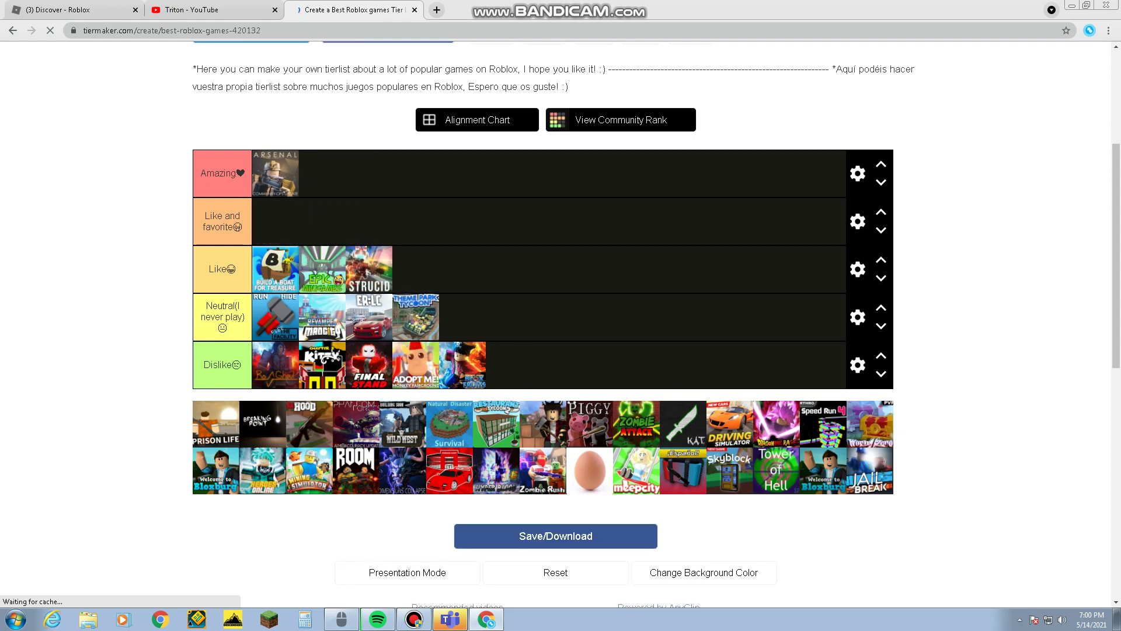
- Rank Prison Life, Breaking Point and Natural Disaster Survival (Like and favorite), HOOD Neutral, Phantom Forces Amazing, Wild West Dislike
{"action": "mouse_move", "coordinate": [216, 424]}
{"action": "left_mouse_down"}
{"action": "mouse_move", "coordinate": [274, 367]}
{"action": "mouse_move", "coordinate": [416, 269]}
{"action": "left_mouse_up"}
{"action": "left_click_drag", "start_coordinate": [216, 424], "coordinate": [284, 223]}
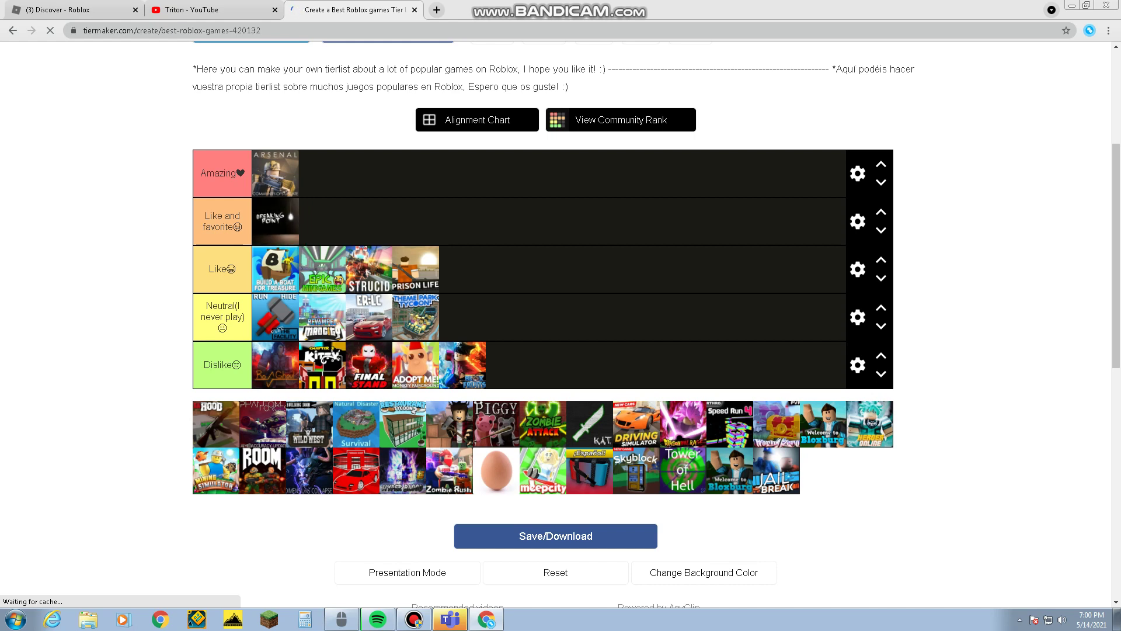
{"action": "left_click_drag", "start_coordinate": [216, 424], "coordinate": [463, 317]}
{"action": "mouse_move", "coordinate": [216, 424]}
{"action": "left_mouse_down"}
{"action": "mouse_move", "coordinate": [397, 345]}
{"action": "mouse_move", "coordinate": [324, 192]}
{"action": "mouse_move", "coordinate": [330, 223]}
{"action": "mouse_move", "coordinate": [322, 175]}
{"action": "left_mouse_up"}
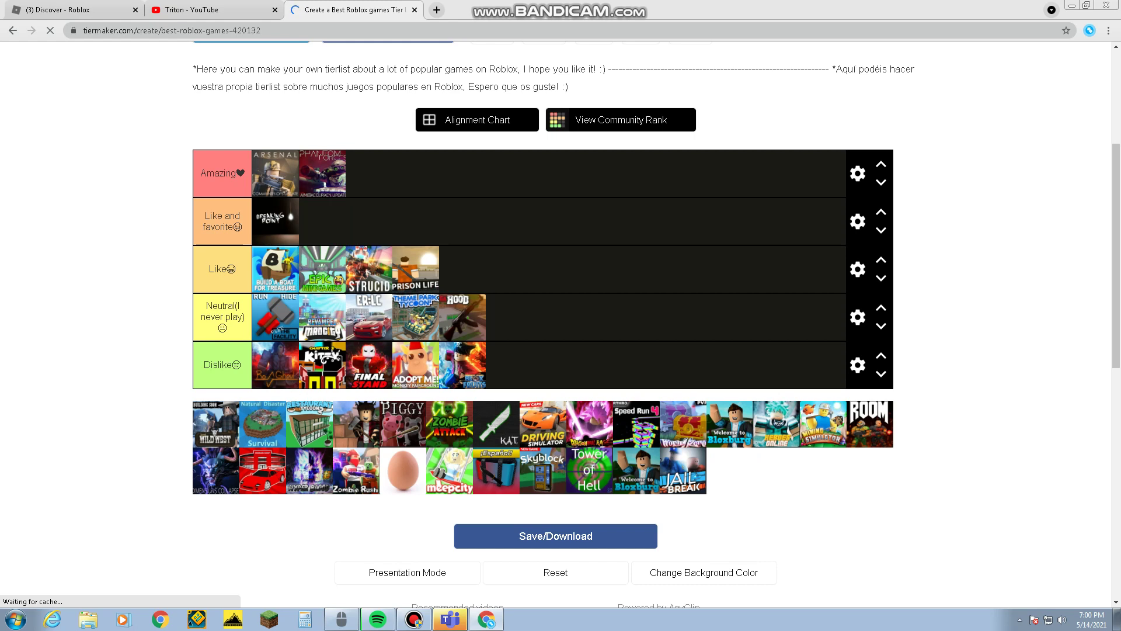
{"action": "mouse_move", "coordinate": [216, 423]}
{"action": "left_mouse_down"}
{"action": "mouse_move", "coordinate": [409, 365]}
{"action": "mouse_move", "coordinate": [496, 363]}
{"action": "mouse_move", "coordinate": [461, 365]}
{"action": "left_mouse_up"}
{"action": "mouse_move", "coordinate": [216, 424]}
{"action": "left_mouse_down"}
{"action": "mouse_move", "coordinate": [496, 309]}
{"action": "mouse_move", "coordinate": [391, 301]}
{"action": "mouse_move", "coordinate": [274, 251]}
{"action": "left_mouse_up"}
- Put the restaurant tycoon in Neutral, the character game and KAT in Dislike, Piggy Like and favorite, Zombie Attack Amazing, Driving Simulator Like
{"action": "mouse_move", "coordinate": [216, 423]}
{"action": "left_mouse_down"}
{"action": "mouse_move", "coordinate": [408, 339]}
{"action": "mouse_move", "coordinate": [509, 317]}
{"action": "left_mouse_up"}
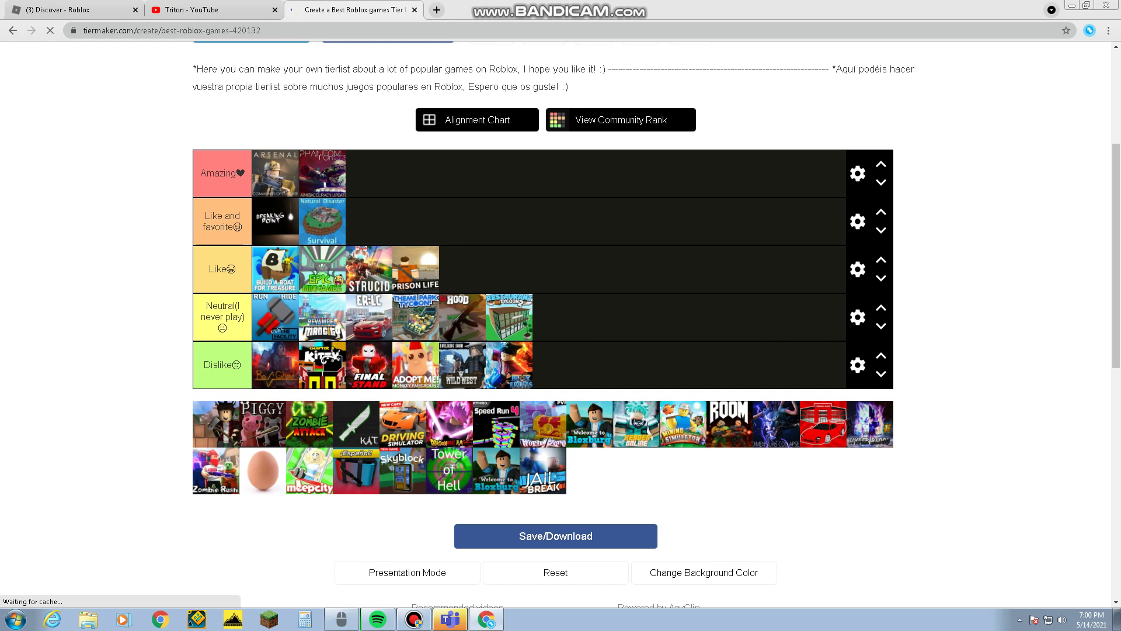
{"action": "mouse_move", "coordinate": [216, 423]}
{"action": "left_mouse_down"}
{"action": "mouse_move", "coordinate": [380, 342]}
{"action": "mouse_move", "coordinate": [569, 340]}
{"action": "mouse_move", "coordinate": [566, 365]}
{"action": "left_mouse_up"}
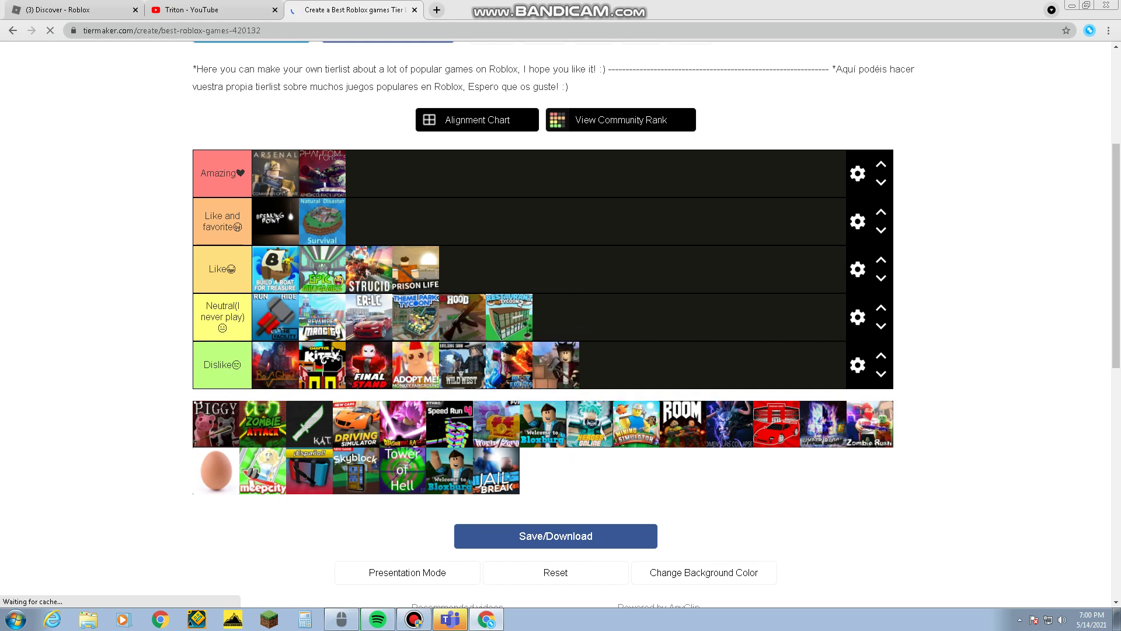
{"action": "mouse_move", "coordinate": [216, 424]}
{"action": "left_mouse_down"}
{"action": "mouse_move", "coordinate": [333, 240]}
{"action": "mouse_move", "coordinate": [369, 221]}
{"action": "left_mouse_up"}
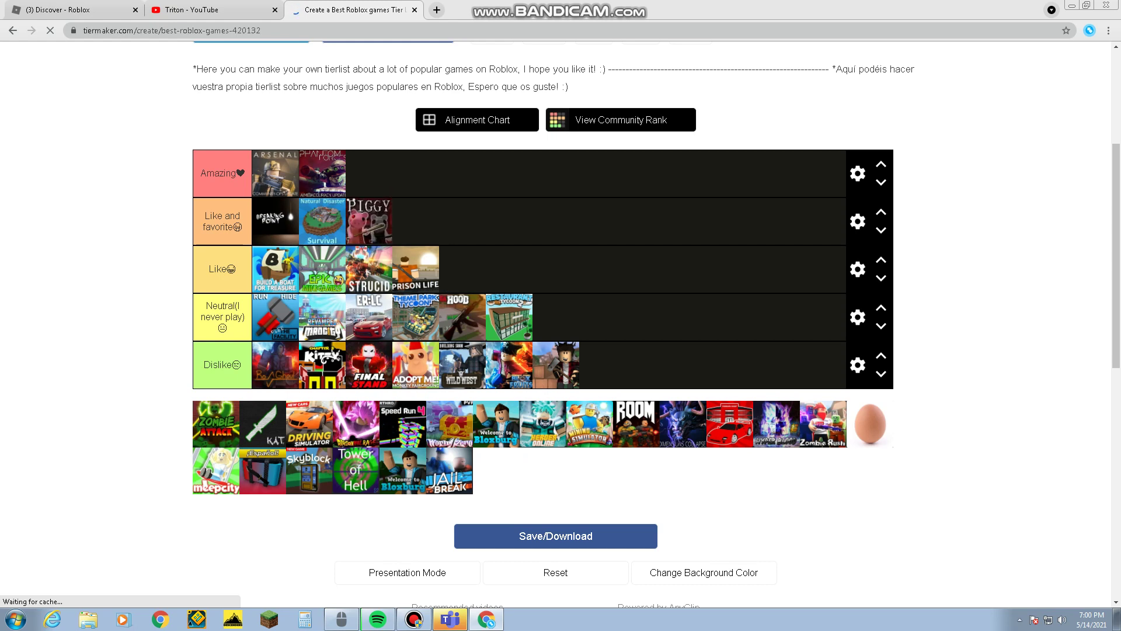
{"action": "mouse_move", "coordinate": [216, 424]}
{"action": "left_mouse_down"}
{"action": "mouse_move", "coordinate": [185, 377]}
{"action": "mouse_move", "coordinate": [187, 338]}
{"action": "mouse_move", "coordinate": [345, 221]}
{"action": "mouse_move", "coordinate": [353, 170]}
{"action": "left_mouse_up"}
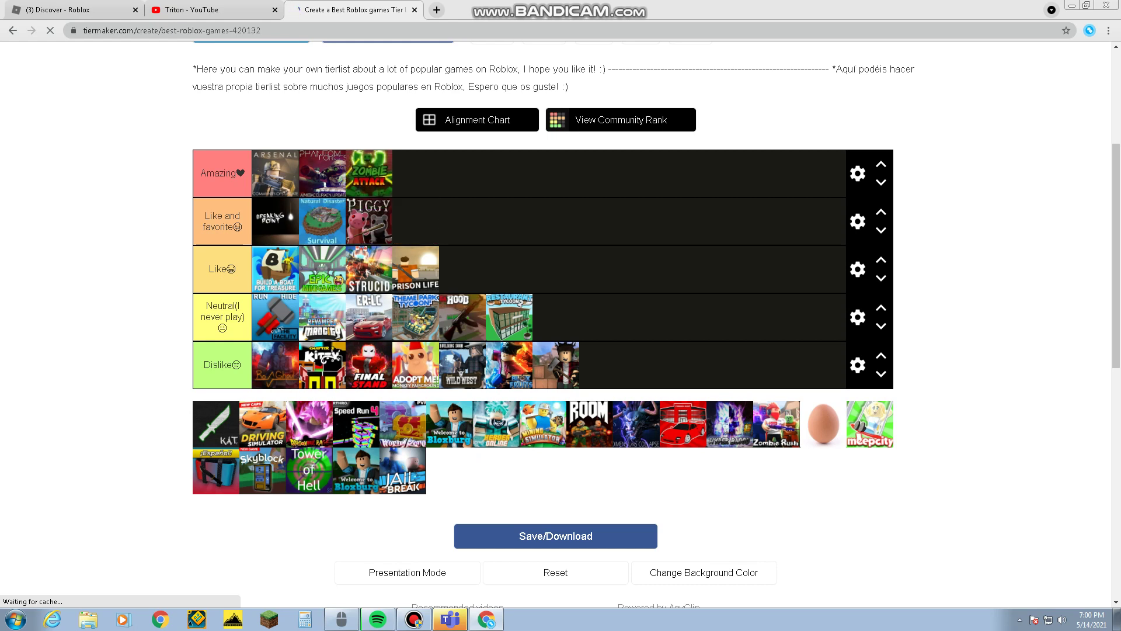
{"action": "mouse_move", "coordinate": [216, 423]}
{"action": "left_mouse_down"}
{"action": "mouse_move", "coordinate": [584, 363]}
{"action": "mouse_move", "coordinate": [558, 365]}
{"action": "left_mouse_up"}
{"action": "mouse_move", "coordinate": [216, 424]}
{"action": "left_mouse_down"}
{"action": "mouse_move", "coordinate": [303, 351]}
{"action": "mouse_move", "coordinate": [463, 268]}
{"action": "left_mouse_up"}
- Minimize the Bandicam screen recorder to return to the tier list
{"action": "key", "text": "super"}
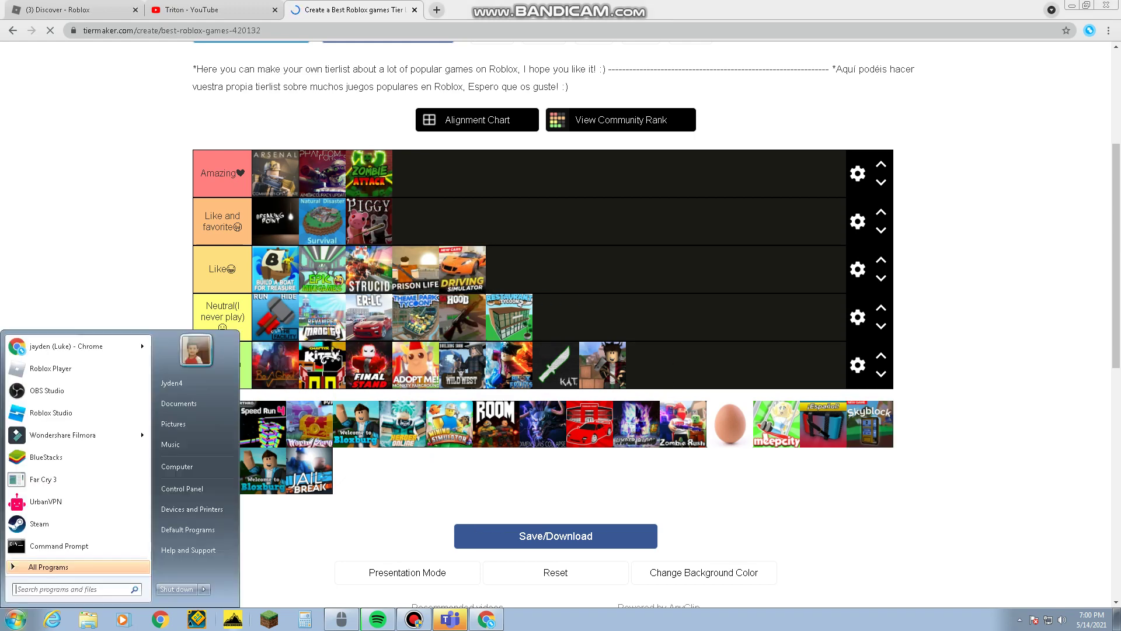
{"action": "left_click", "coordinate": [414, 619]}
{"action": "left_click", "coordinate": [414, 619]}
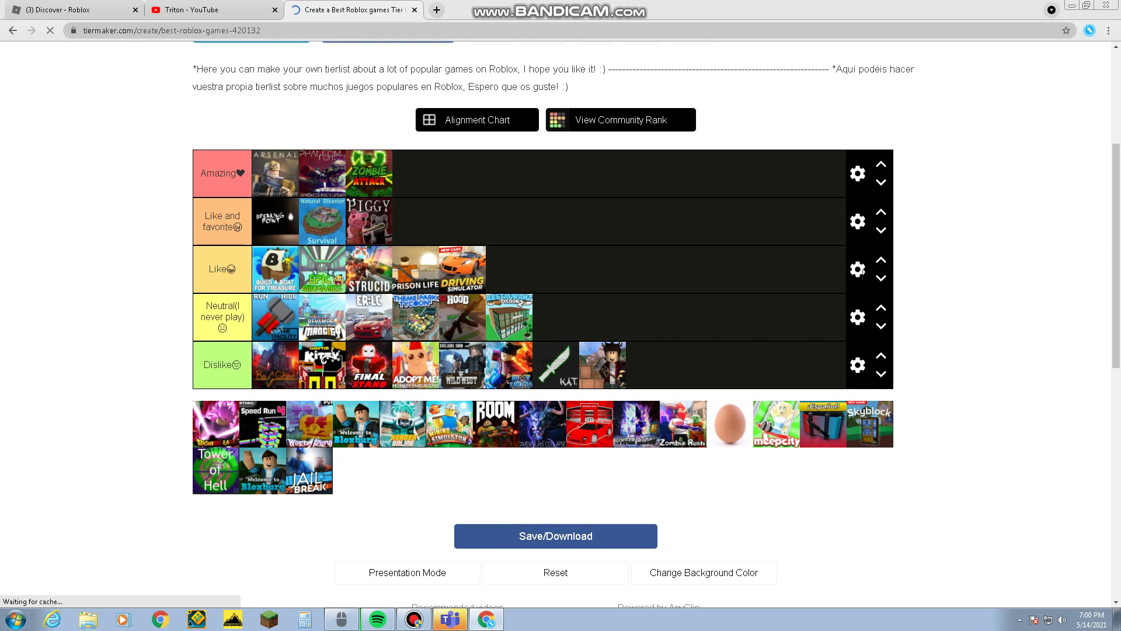
- Put the dragon-art game, Welcome to Bloxburg and Hero Online in Dislike, Speed Run 4 and World Zero in Neutral
{"action": "mouse_move", "coordinate": [216, 423]}
{"action": "left_mouse_down"}
{"action": "mouse_move", "coordinate": [385, 365]}
{"action": "mouse_move", "coordinate": [601, 365]}
{"action": "mouse_move", "coordinate": [556, 365]}
{"action": "left_mouse_up"}
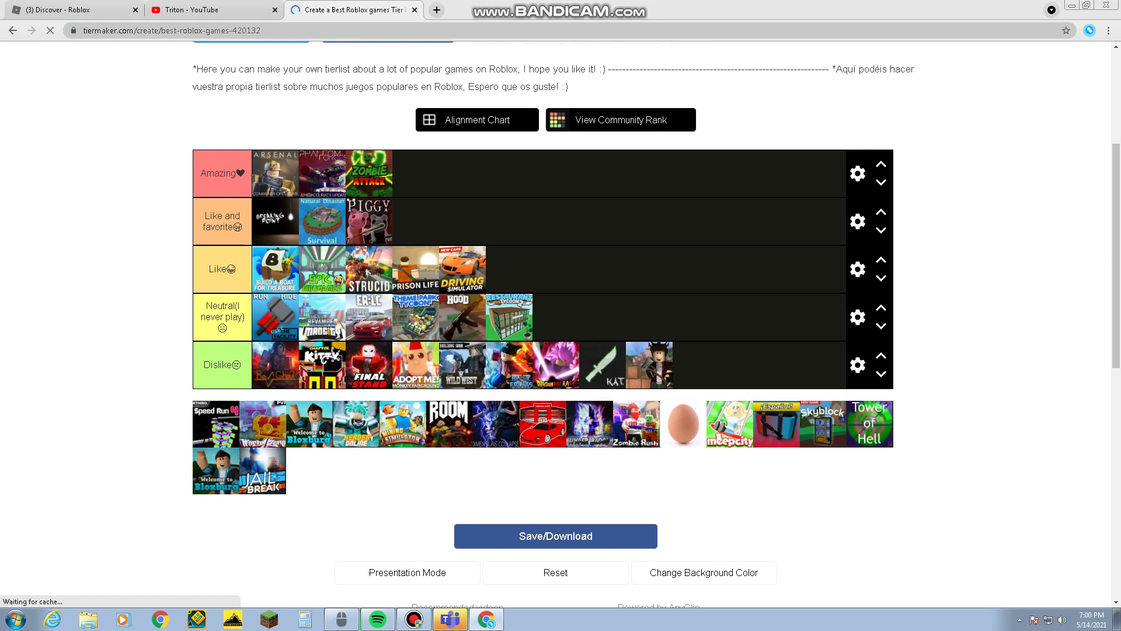
{"action": "mouse_move", "coordinate": [216, 423]}
{"action": "left_mouse_down"}
{"action": "mouse_move", "coordinate": [292, 356]}
{"action": "mouse_move", "coordinate": [393, 346]}
{"action": "mouse_move", "coordinate": [409, 319]}
{"action": "left_mouse_up"}
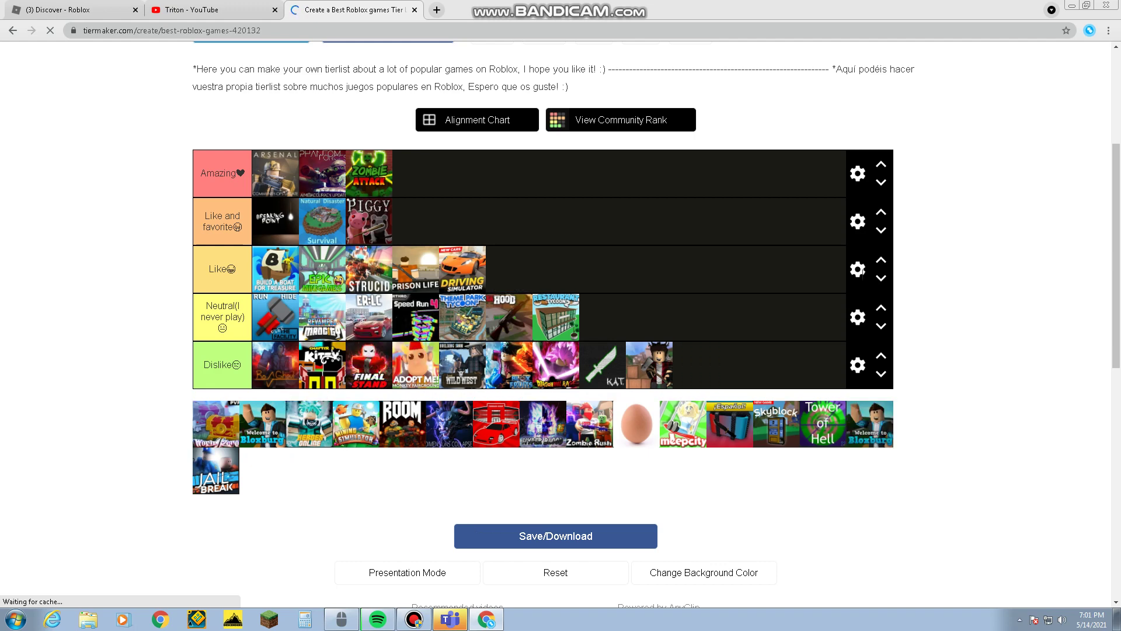
{"action": "mouse_move", "coordinate": [216, 423]}
{"action": "left_mouse_down"}
{"action": "mouse_move", "coordinate": [379, 245]}
{"action": "mouse_move", "coordinate": [602, 315]}
{"action": "left_mouse_up"}
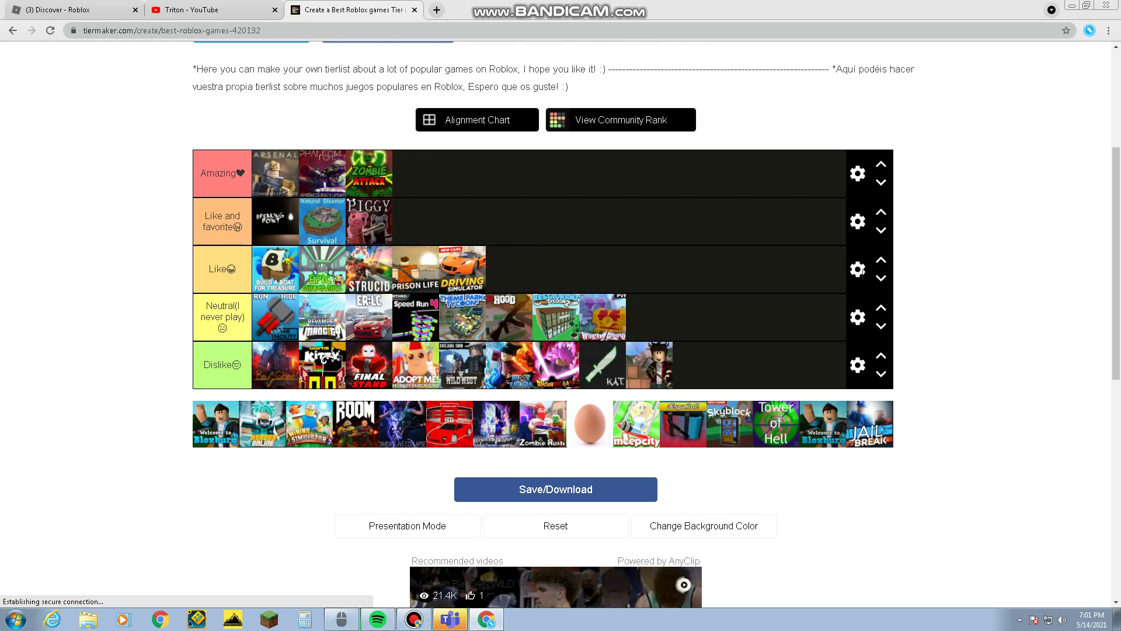
{"action": "mouse_move", "coordinate": [216, 423]}
{"action": "left_mouse_down"}
{"action": "mouse_move", "coordinate": [321, 414]}
{"action": "mouse_move", "coordinate": [469, 487]}
{"action": "mouse_move", "coordinate": [509, 541]}
{"action": "left_mouse_up"}
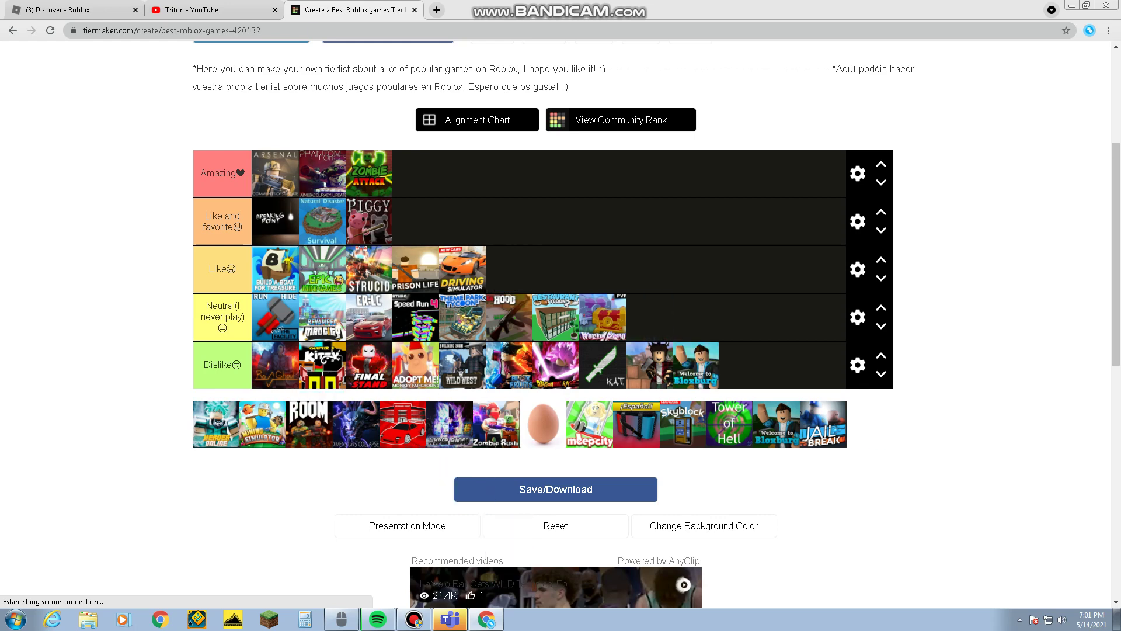
{"action": "mouse_move", "coordinate": [216, 423]}
{"action": "left_mouse_down"}
{"action": "mouse_move", "coordinate": [295, 387]}
{"action": "mouse_move", "coordinate": [732, 350]}
{"action": "left_mouse_up"}
- Rank Mining Simulator Like and favorite, ROOM and the red car game Like, Dimensions Collapse and Hyper Blood Dislike
{"action": "left_click_drag", "start_coordinate": [216, 423], "coordinate": [380, 239]}
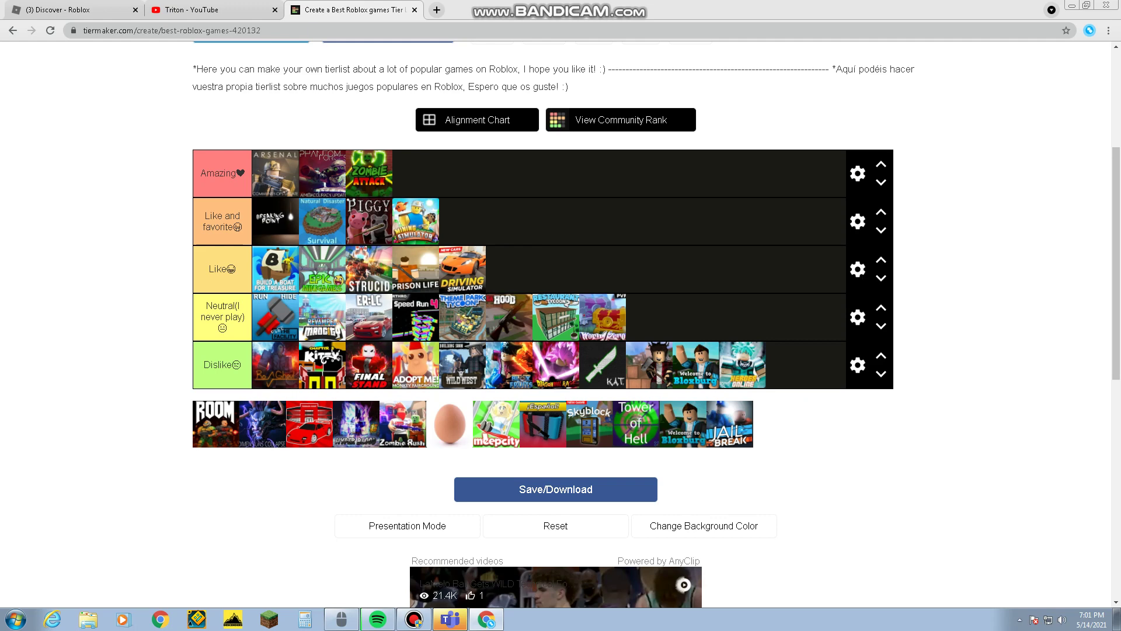
{"action": "mouse_move", "coordinate": [216, 424]}
{"action": "left_mouse_down"}
{"action": "mouse_move", "coordinate": [302, 395]}
{"action": "mouse_move", "coordinate": [441, 175]}
{"action": "mouse_move", "coordinate": [432, 181]}
{"action": "mouse_move", "coordinate": [503, 252]}
{"action": "left_mouse_up"}
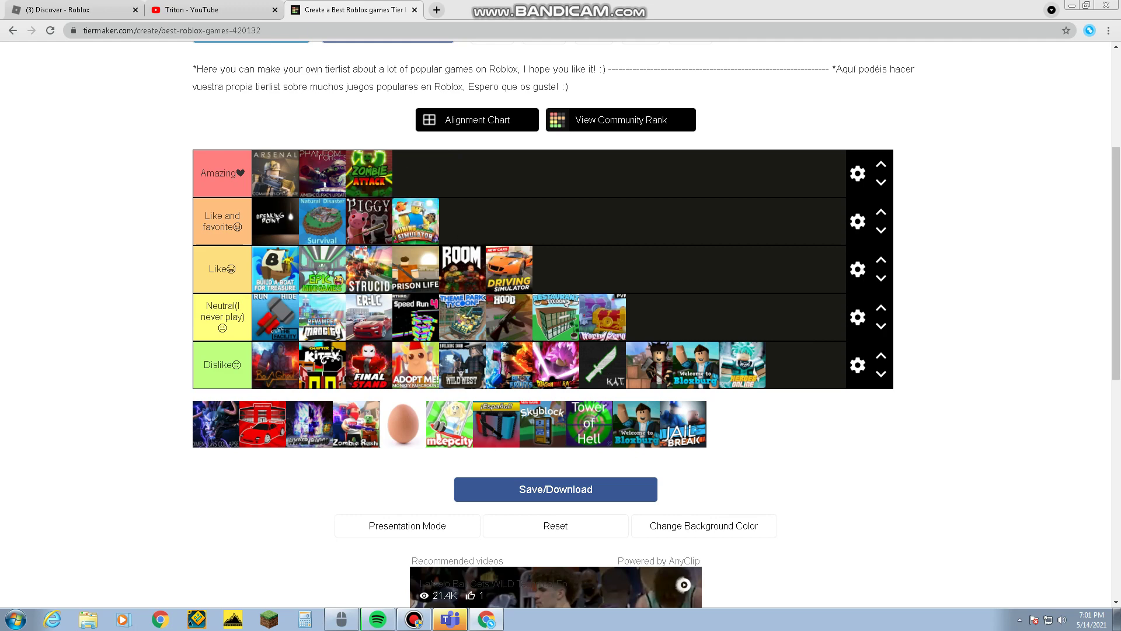
{"action": "left_click_drag", "start_coordinate": [216, 423], "coordinate": [768, 367]}
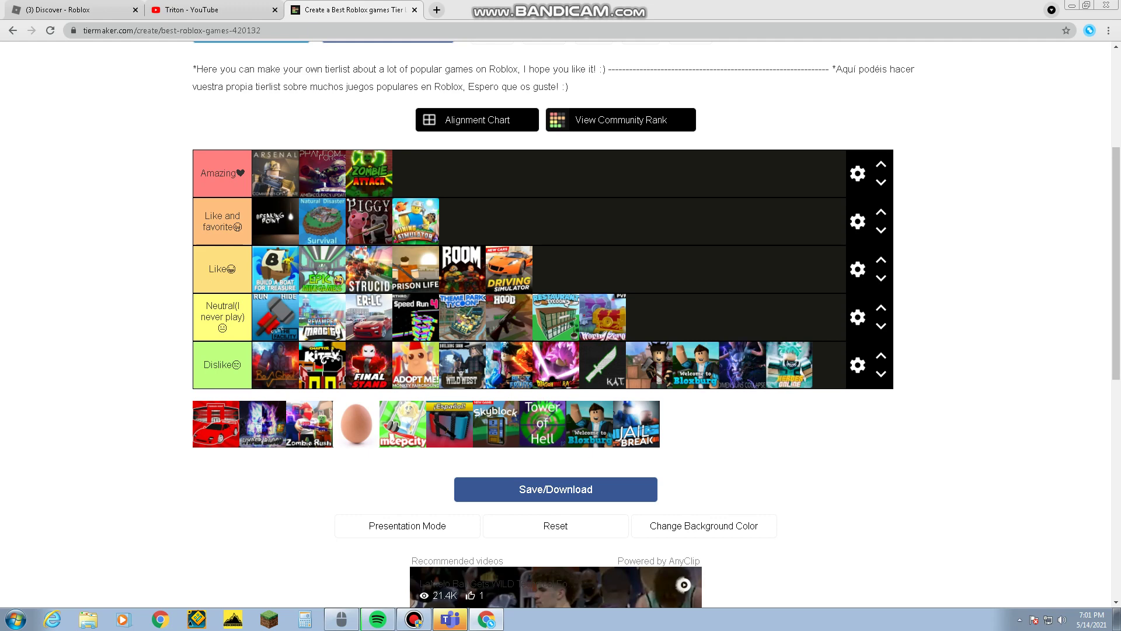
{"action": "mouse_move", "coordinate": [216, 423]}
{"action": "left_mouse_down"}
{"action": "mouse_move", "coordinate": [582, 266]}
{"action": "mouse_move", "coordinate": [555, 269]}
{"action": "left_mouse_up"}
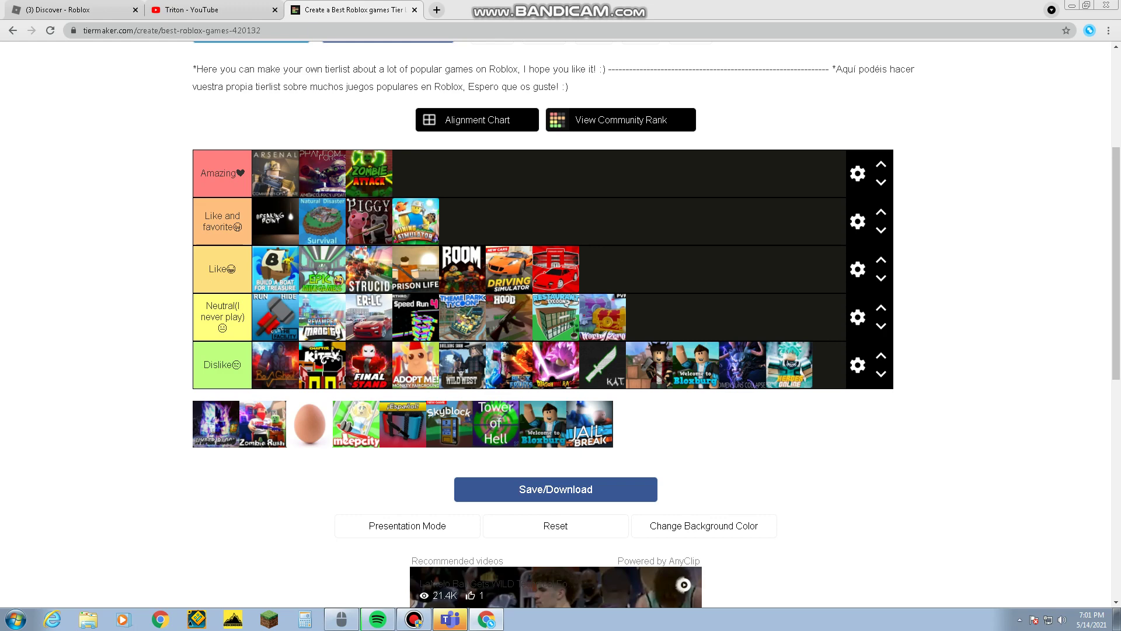
{"action": "mouse_move", "coordinate": [216, 423]}
{"action": "left_mouse_down"}
{"action": "mouse_move", "coordinate": [269, 397]}
{"action": "mouse_move", "coordinate": [780, 350]}
{"action": "mouse_move", "coordinate": [789, 365]}
{"action": "left_mouse_up"}
- Place Zombie Rush in Like and favorite, the egg game and meepcity in Dislike, and the Español game in Like
{"action": "mouse_move", "coordinate": [216, 470]}
{"action": "left_mouse_down"}
{"action": "mouse_move", "coordinate": [453, 170]}
{"action": "mouse_move", "coordinate": [462, 221]}
{"action": "left_mouse_up"}
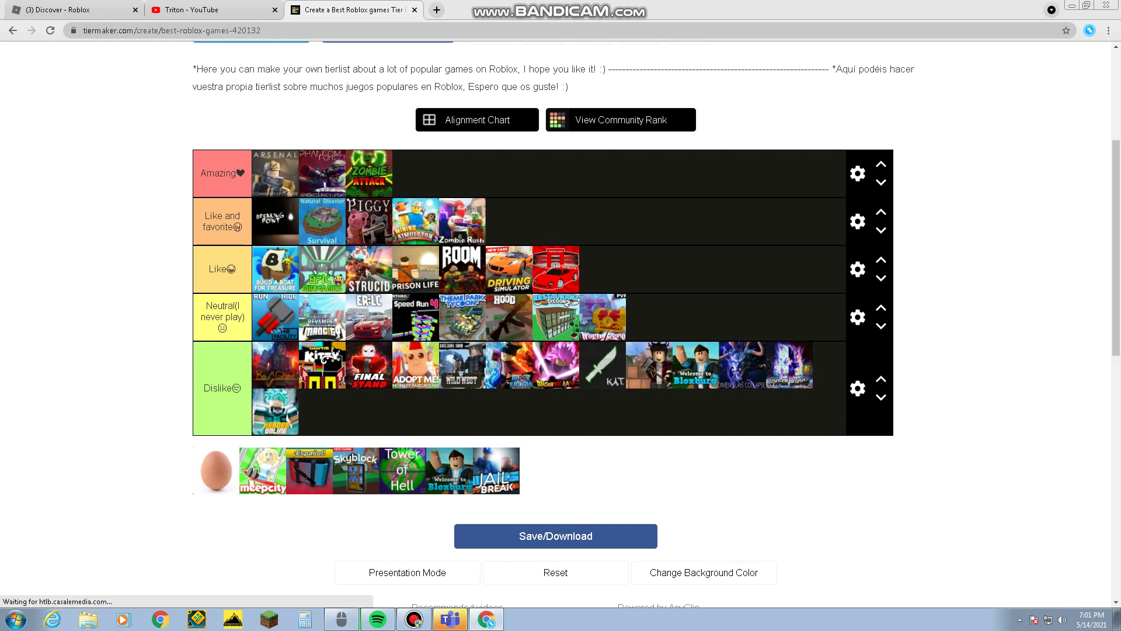
{"action": "mouse_move", "coordinate": [216, 470]}
{"action": "left_mouse_down"}
{"action": "mouse_move", "coordinate": [350, 243]}
{"action": "mouse_move", "coordinate": [416, 173]}
{"action": "mouse_move", "coordinate": [373, 321]}
{"action": "mouse_move", "coordinate": [365, 294]}
{"action": "mouse_move", "coordinate": [350, 388]}
{"action": "mouse_move", "coordinate": [324, 412]}
{"action": "left_mouse_up"}
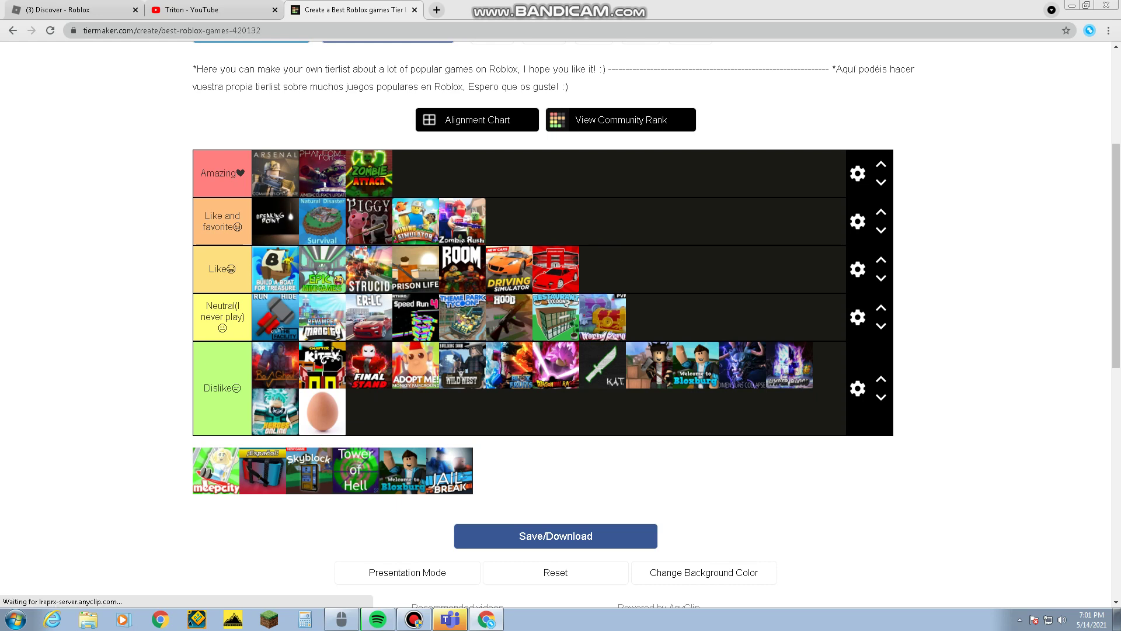
{"action": "left_click_drag", "start_coordinate": [216, 470], "coordinate": [374, 408]}
{"action": "mouse_move", "coordinate": [216, 470]}
{"action": "left_mouse_down"}
{"action": "mouse_move", "coordinate": [513, 318]}
{"action": "mouse_move", "coordinate": [533, 239]}
{"action": "mouse_move", "coordinate": [509, 268]}
{"action": "left_mouse_up"}
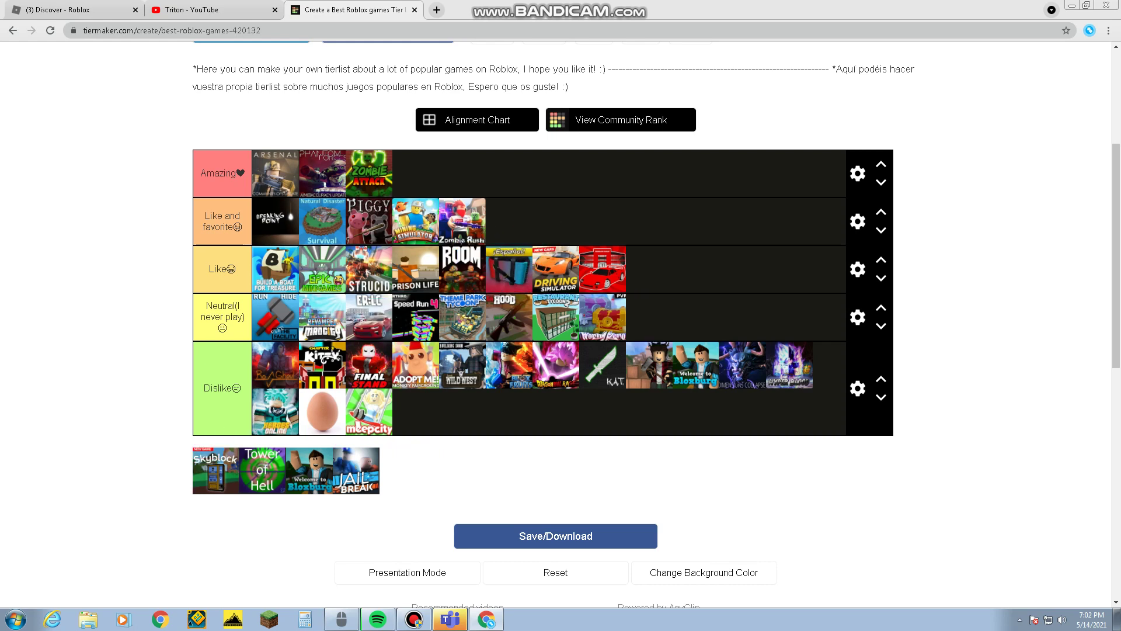
- Rank Skyblock as Amazing, Tower of Hell and Jailbreak as Neutral, and Welcome to Bloxburg as Dislike
{"action": "mouse_move", "coordinate": [216, 470]}
{"action": "left_mouse_down"}
{"action": "mouse_move", "coordinate": [350, 222]}
{"action": "mouse_move", "coordinate": [327, 275]}
{"action": "mouse_move", "coordinate": [415, 173]}
{"action": "left_mouse_up"}
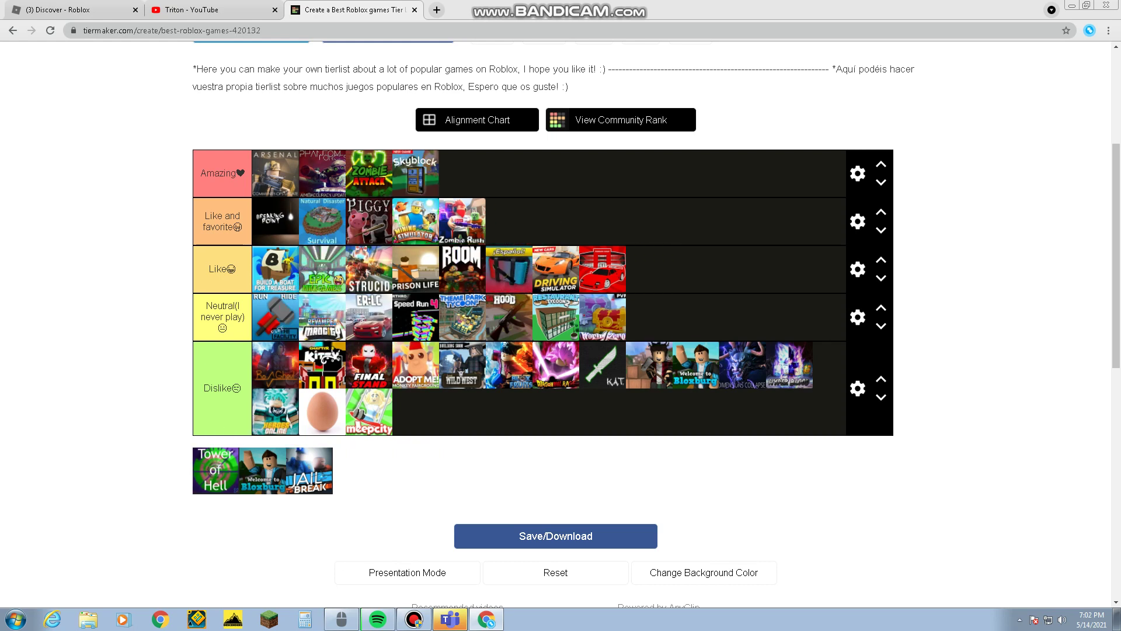
{"action": "mouse_move", "coordinate": [216, 470]}
{"action": "left_mouse_down"}
{"action": "mouse_move", "coordinate": [280, 450]}
{"action": "mouse_move", "coordinate": [302, 422]}
{"action": "mouse_move", "coordinate": [304, 373]}
{"action": "mouse_move", "coordinate": [362, 316]}
{"action": "left_mouse_up"}
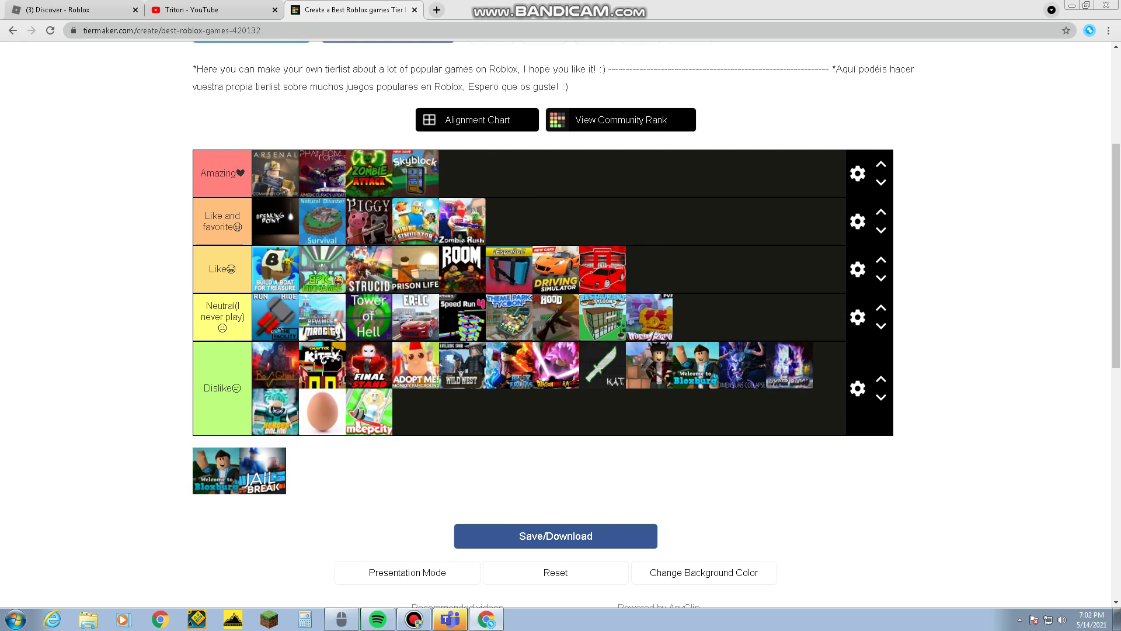
{"action": "mouse_move", "coordinate": [216, 470]}
{"action": "left_mouse_down"}
{"action": "mouse_move", "coordinate": [280, 409]}
{"action": "mouse_move", "coordinate": [403, 379]}
{"action": "mouse_move", "coordinate": [415, 365]}
{"action": "left_mouse_up"}
{"action": "mouse_move", "coordinate": [216, 470]}
{"action": "left_mouse_down"}
{"action": "mouse_move", "coordinate": [351, 379]}
{"action": "mouse_move", "coordinate": [642, 316]}
{"action": "mouse_move", "coordinate": [669, 280]}
{"action": "mouse_move", "coordinate": [654, 327]}
{"action": "mouse_move", "coordinate": [671, 336]}
{"action": "mouse_move", "coordinate": [696, 318]}
{"action": "left_mouse_up"}
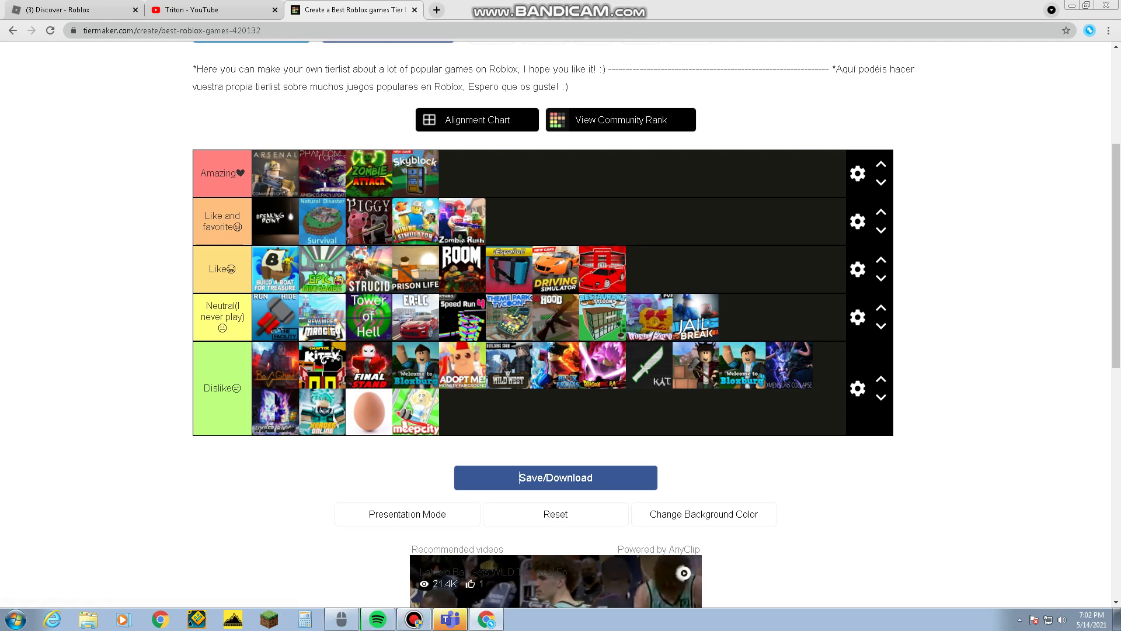
{"action": "left_click", "coordinate": [413, 619]}
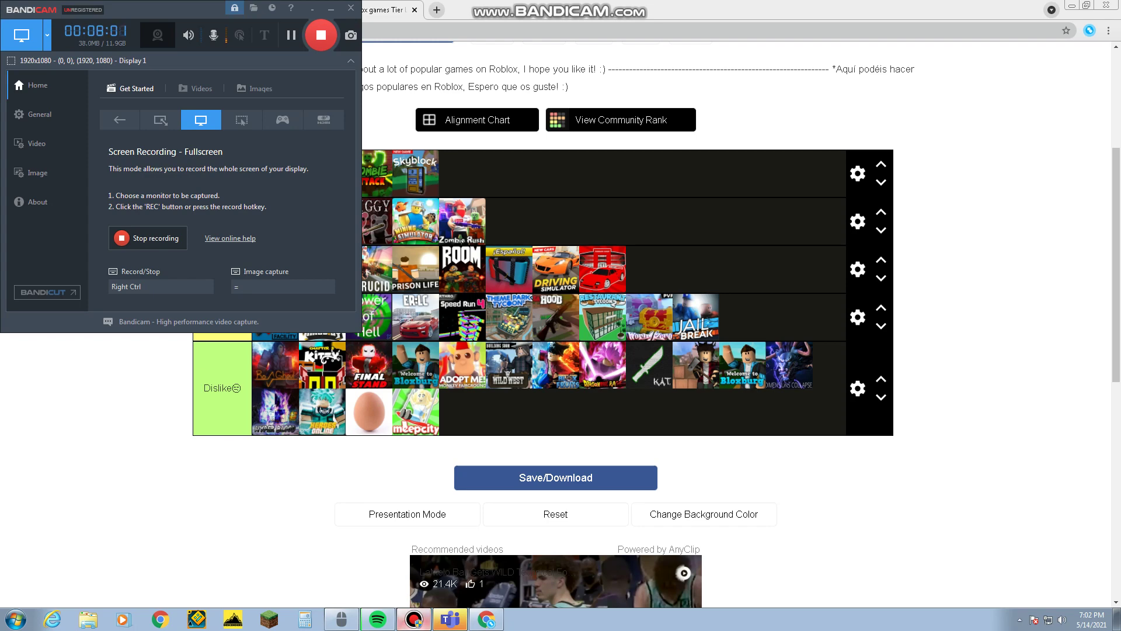
{"action": "left_click", "coordinate": [414, 619]}
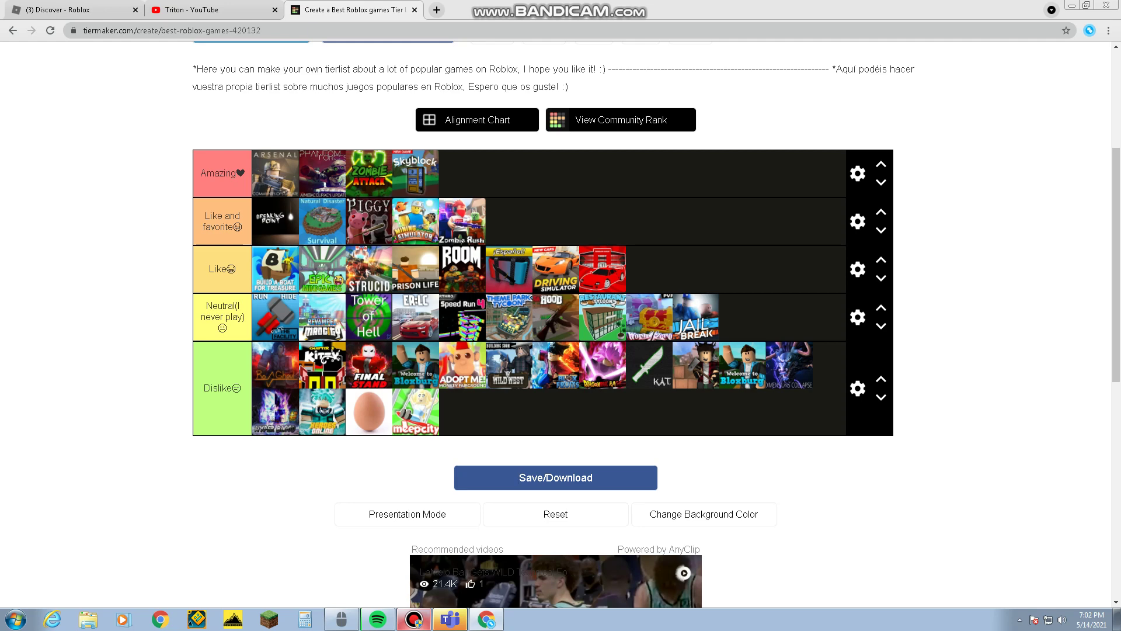
{"action": "scroll", "coordinate": [543, 315], "scroll_direction": "up", "scroll_amount": 1}
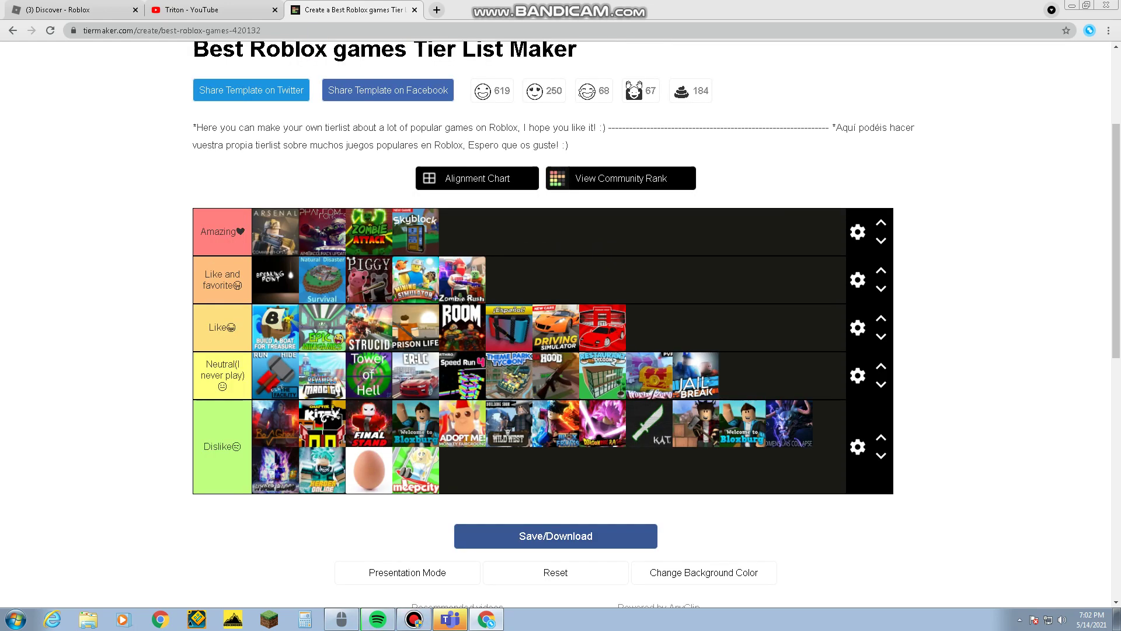